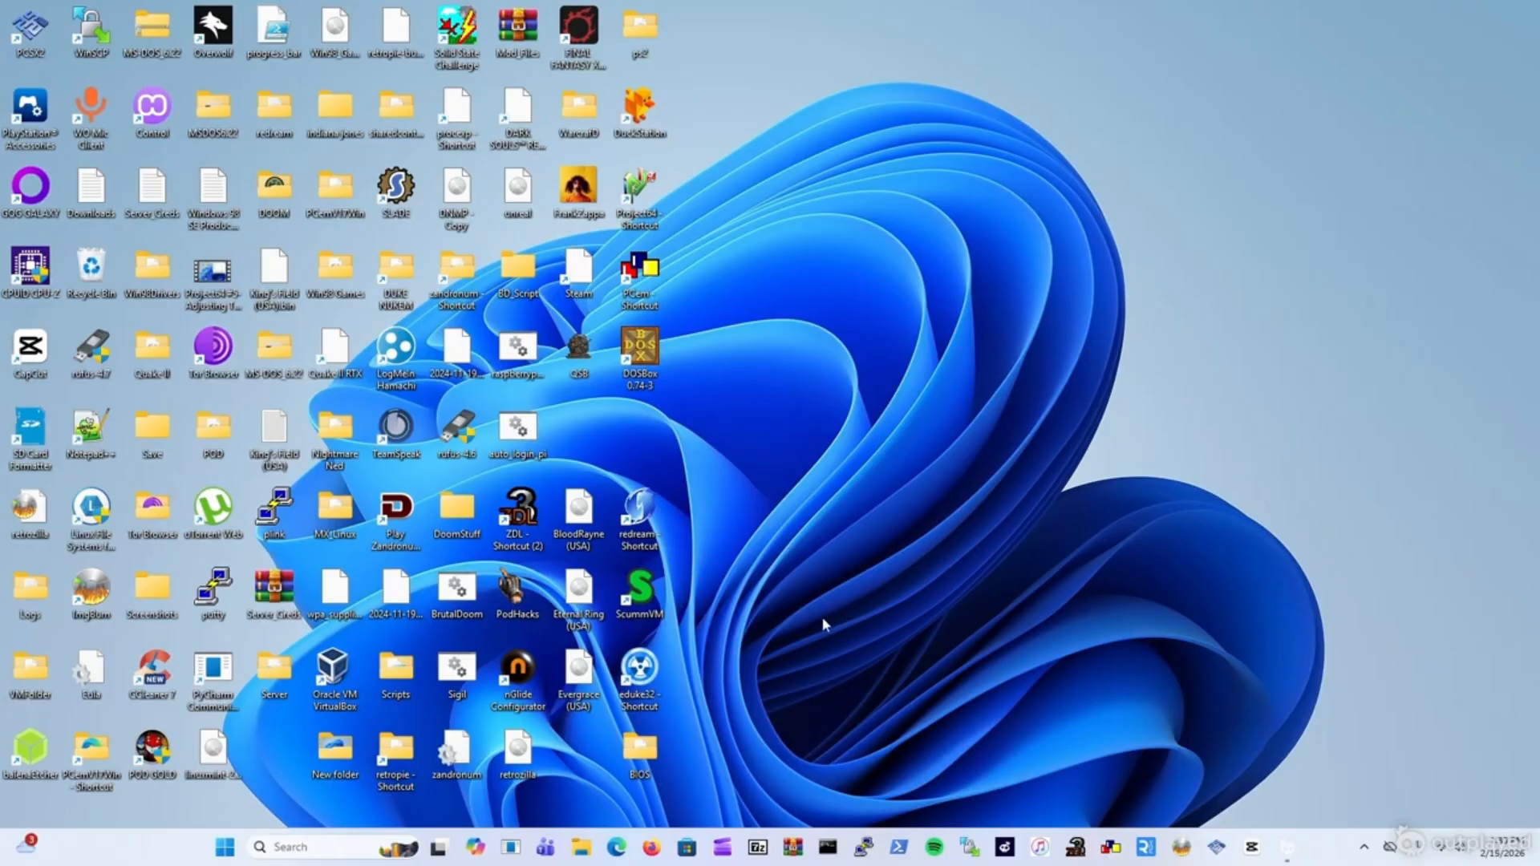
# Find the Dropbox app in Microsoft Store by searching 'dropbox' and install it.
pyautogui.click(689, 849)
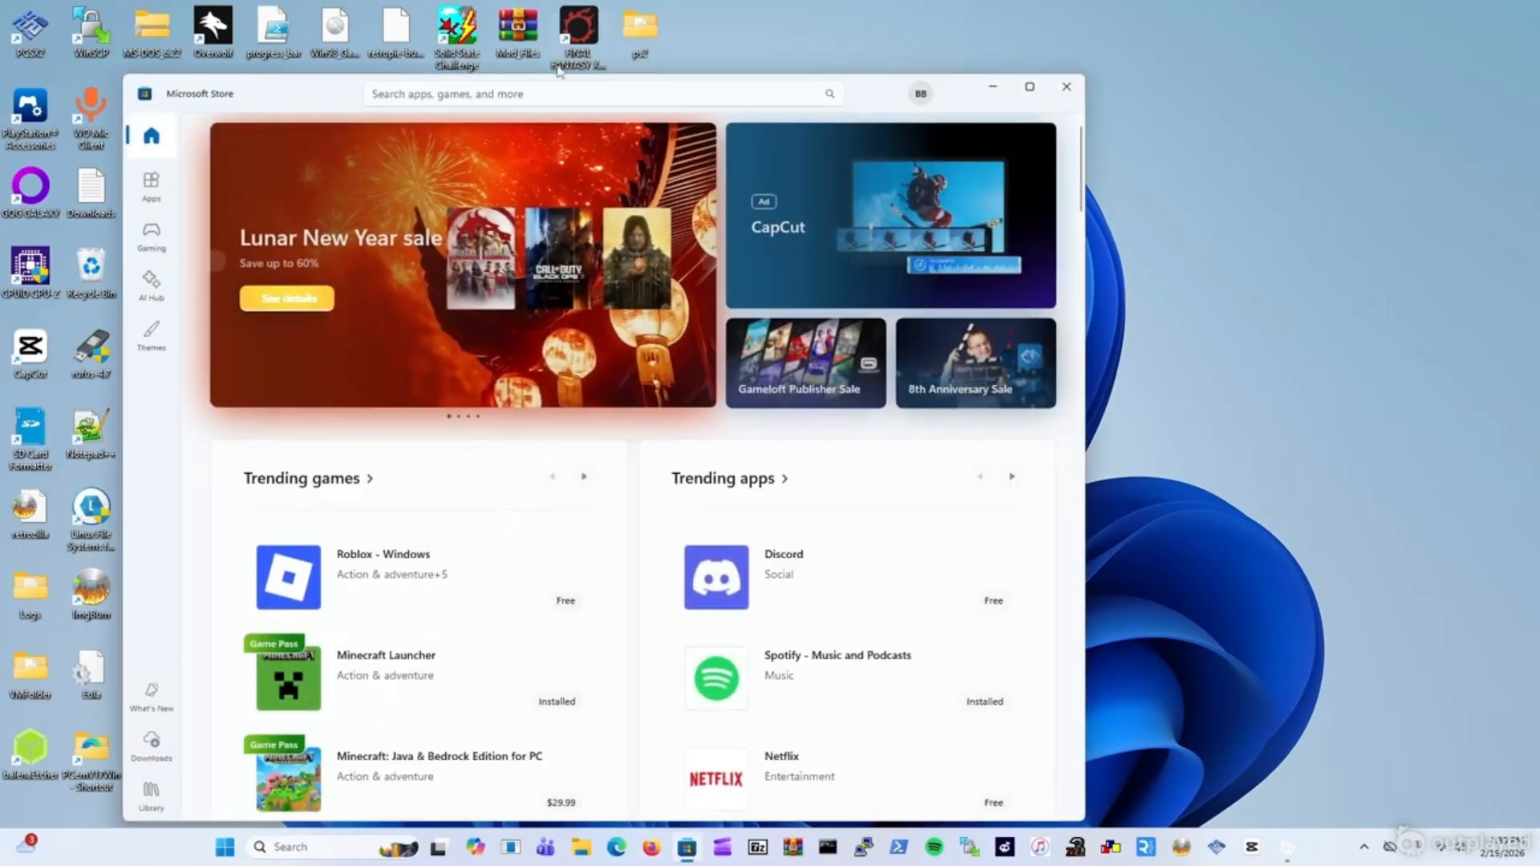
pyautogui.click(554, 95)
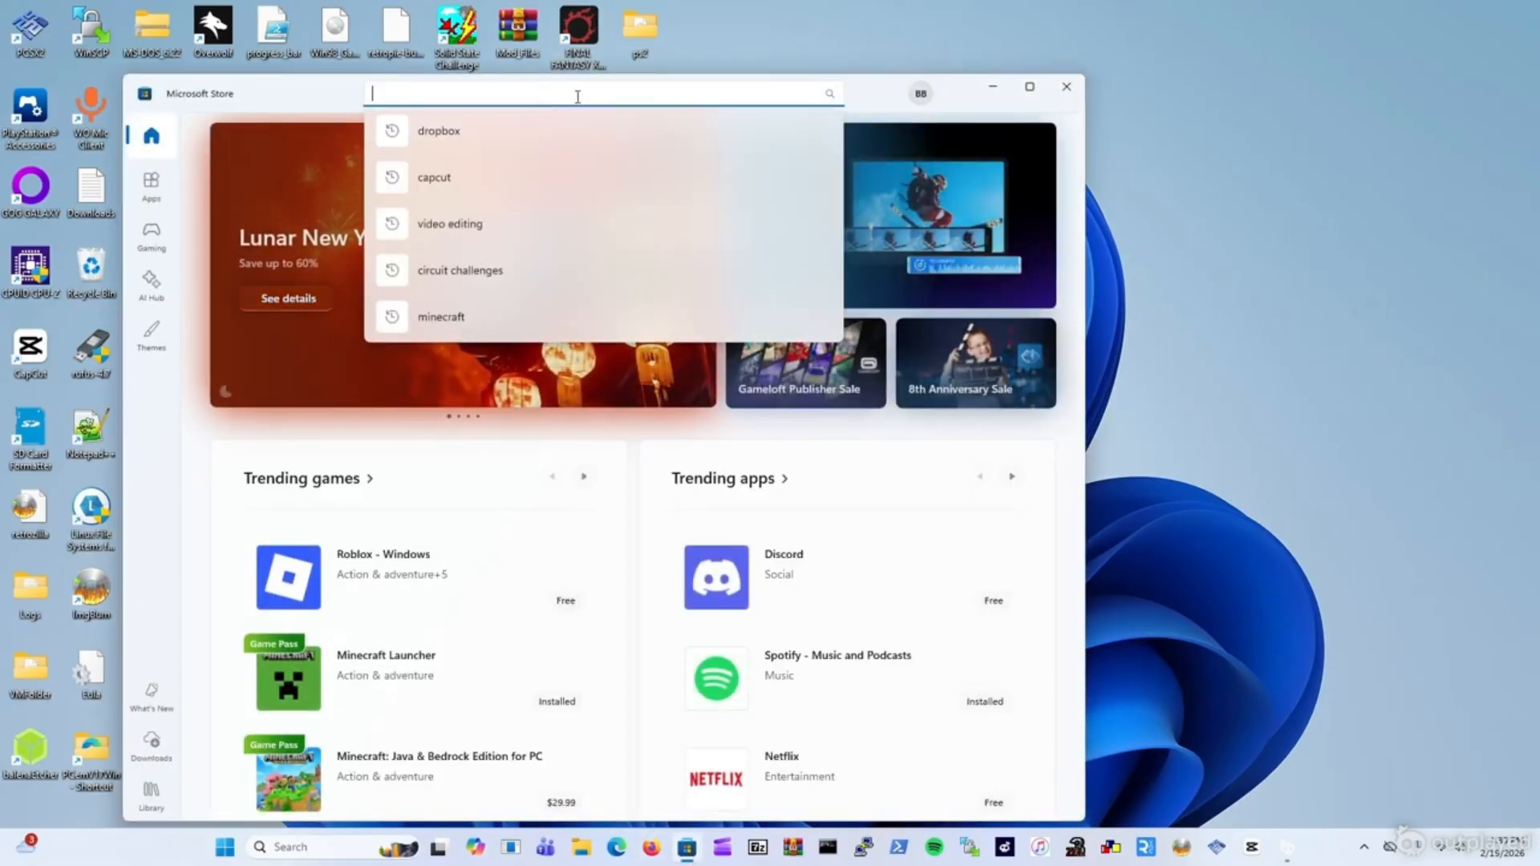
pyautogui.write('dro')
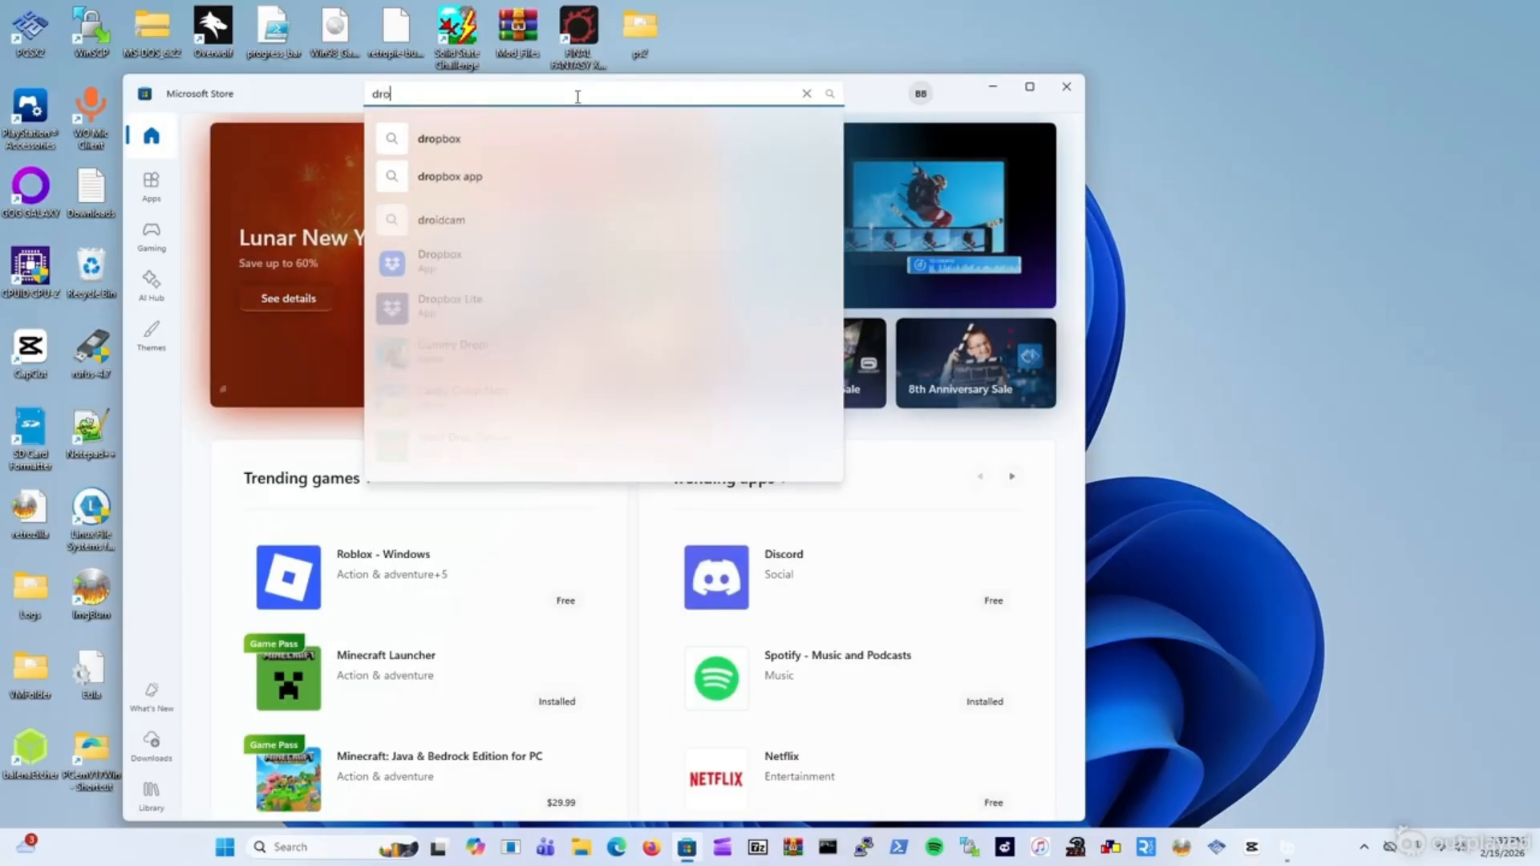
pyautogui.write('pbox')
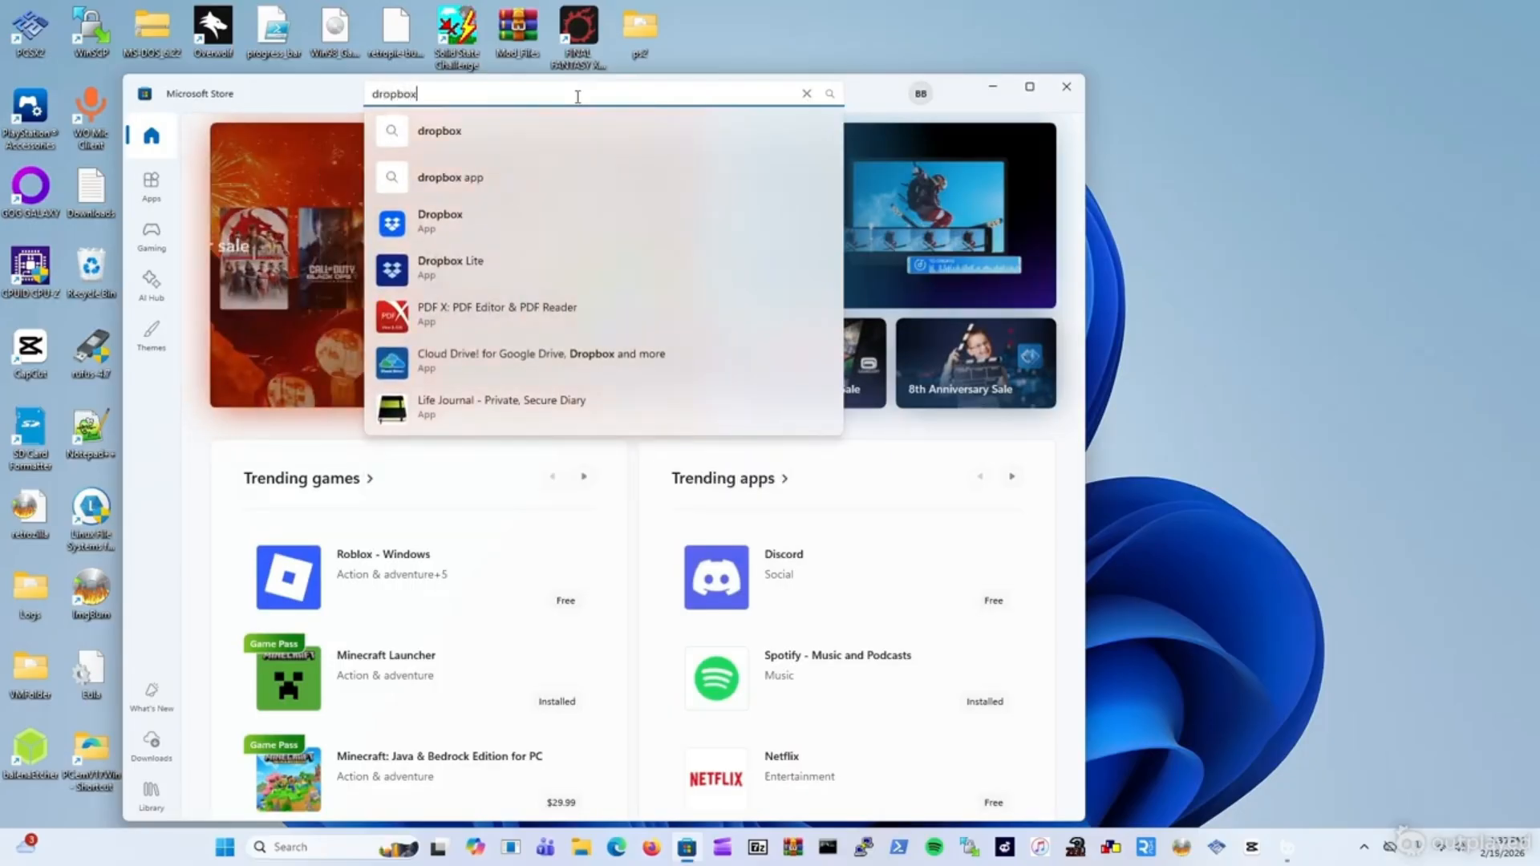
pyautogui.click(463, 217)
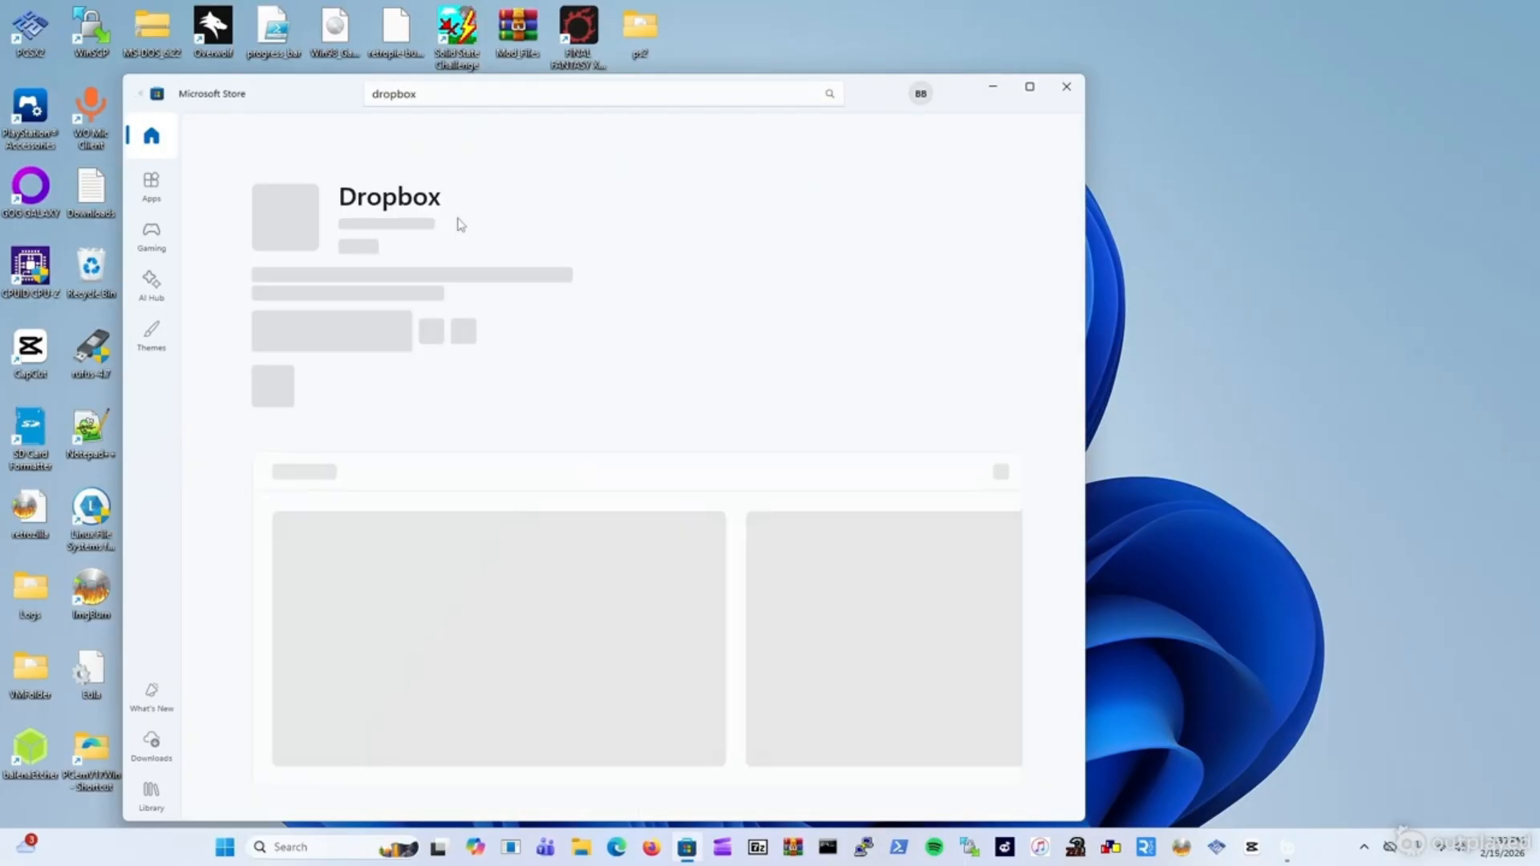
pyautogui.click(360, 343)
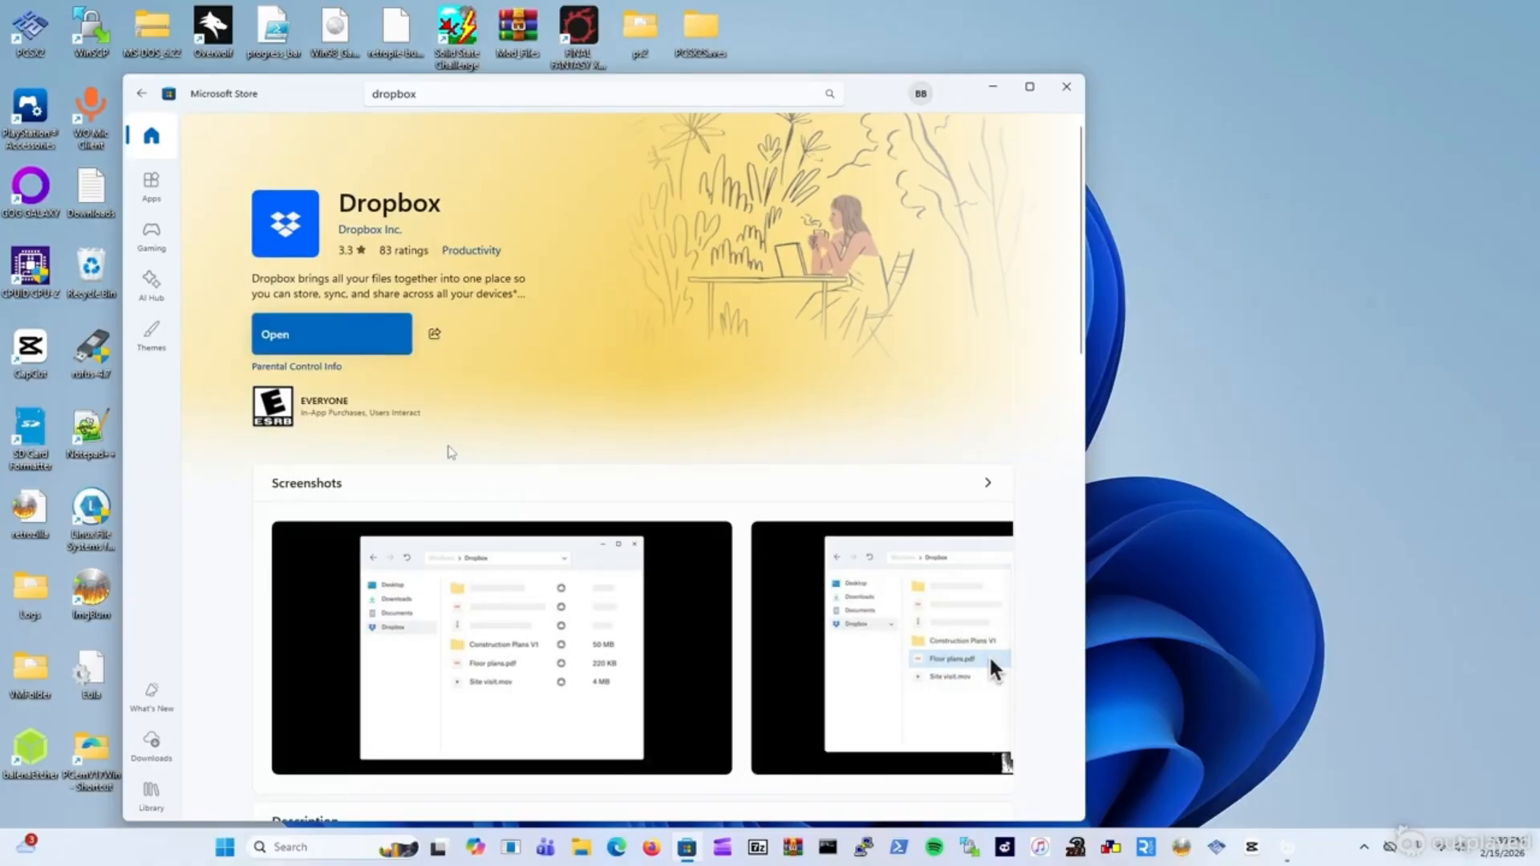
# Launch Dropbox, decline location access, accept the MSI Offer Terms, and choose to create an account online.
pyautogui.click(341, 343)
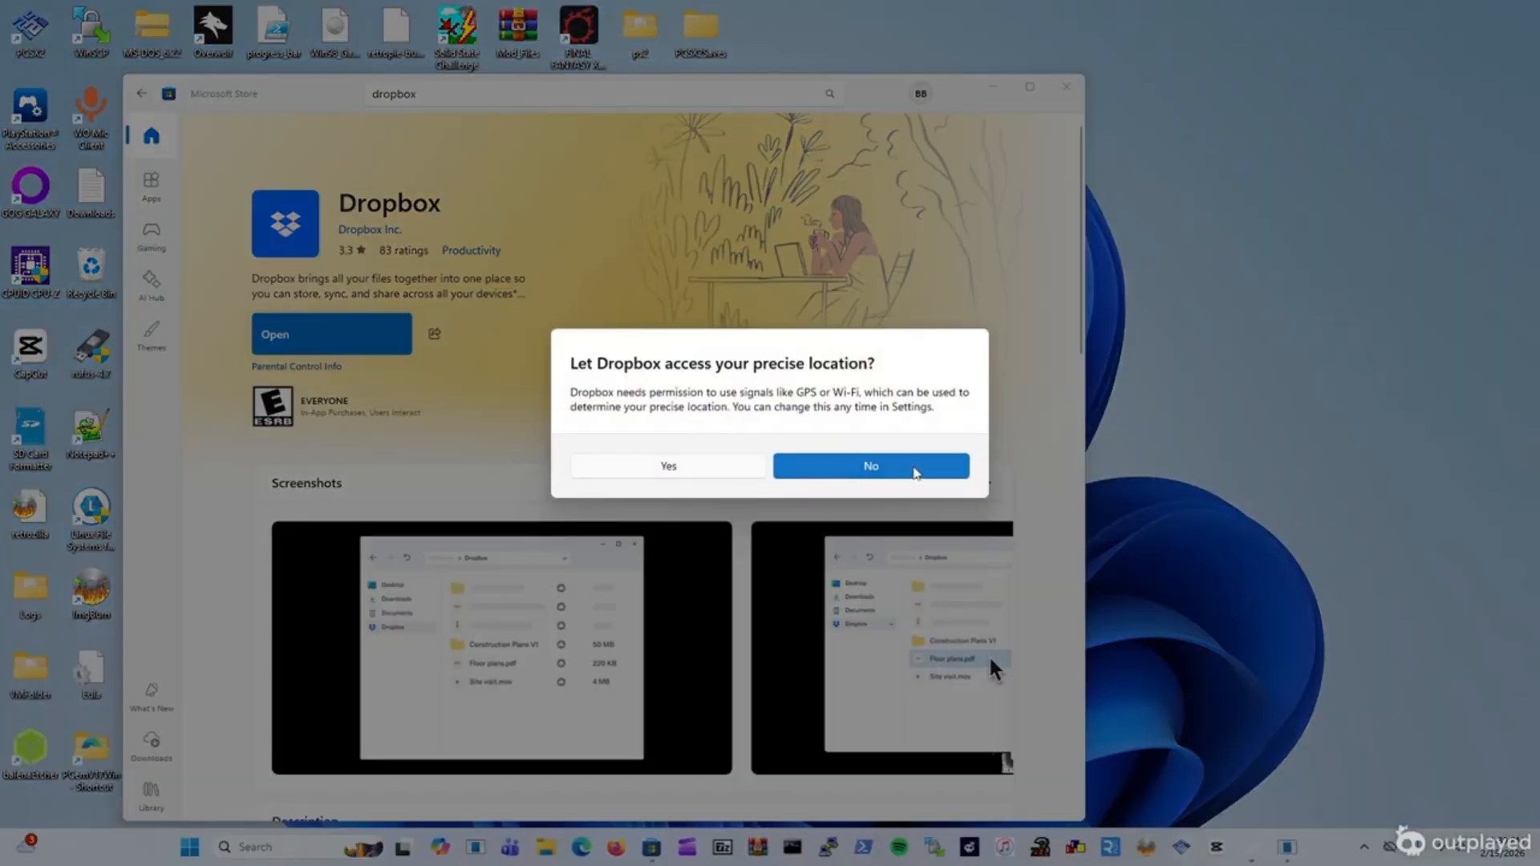
pyautogui.click(918, 472)
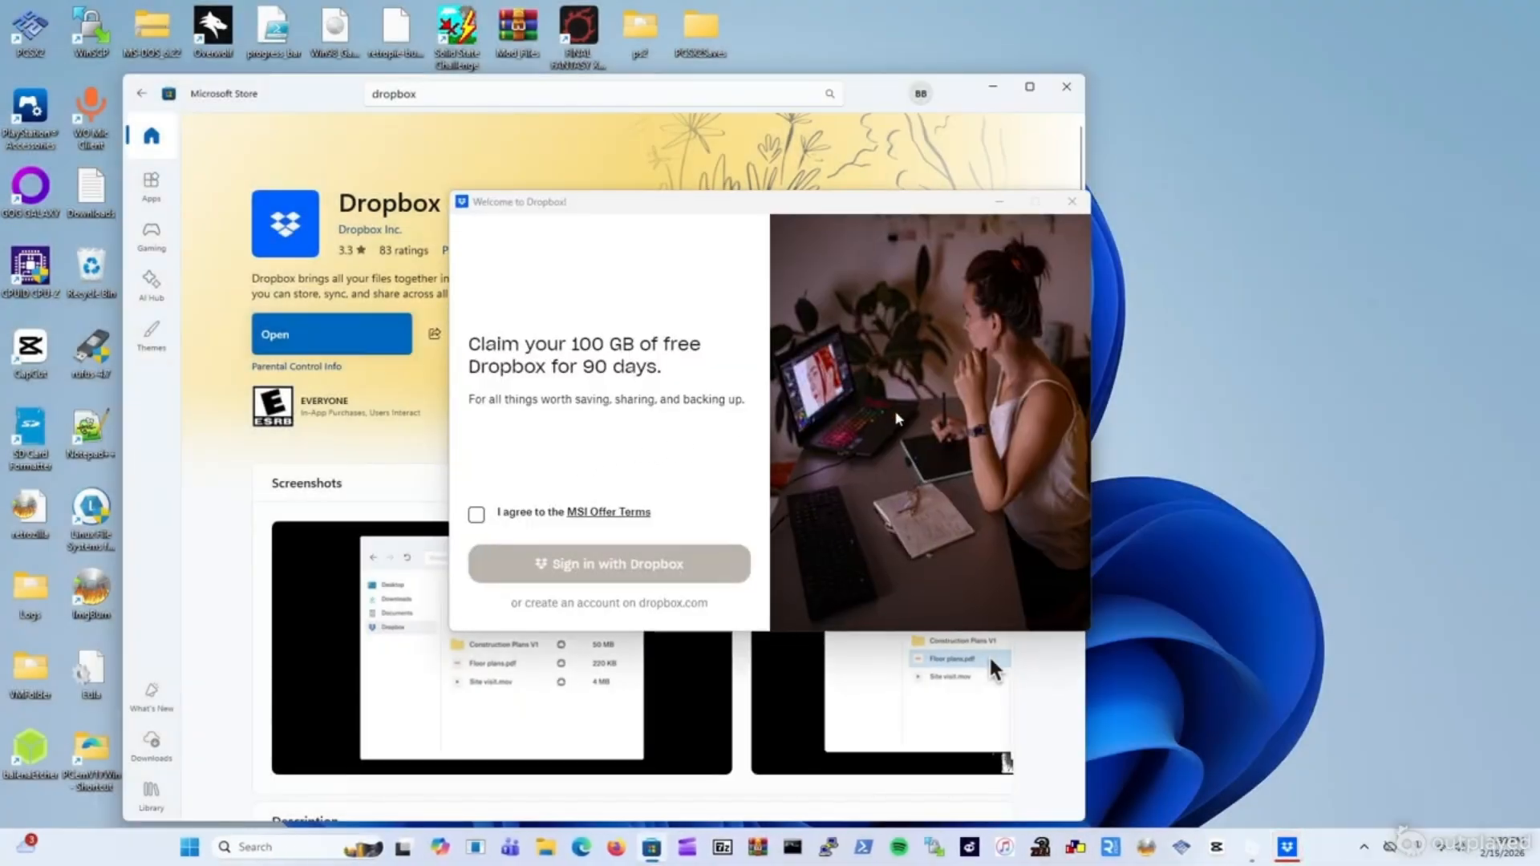
pyautogui.click(477, 515)
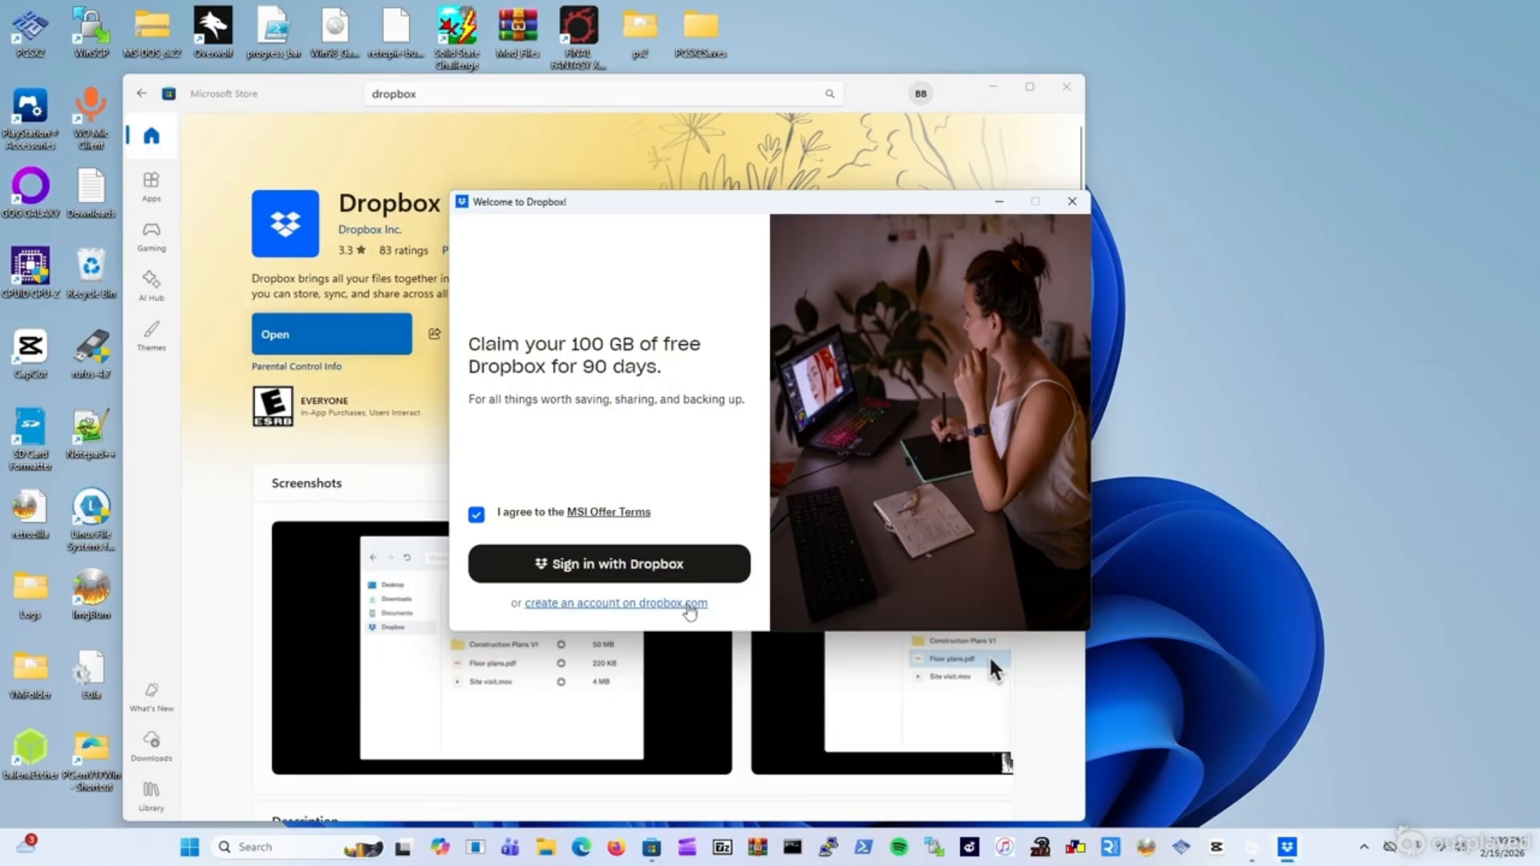
pyautogui.click(689, 605)
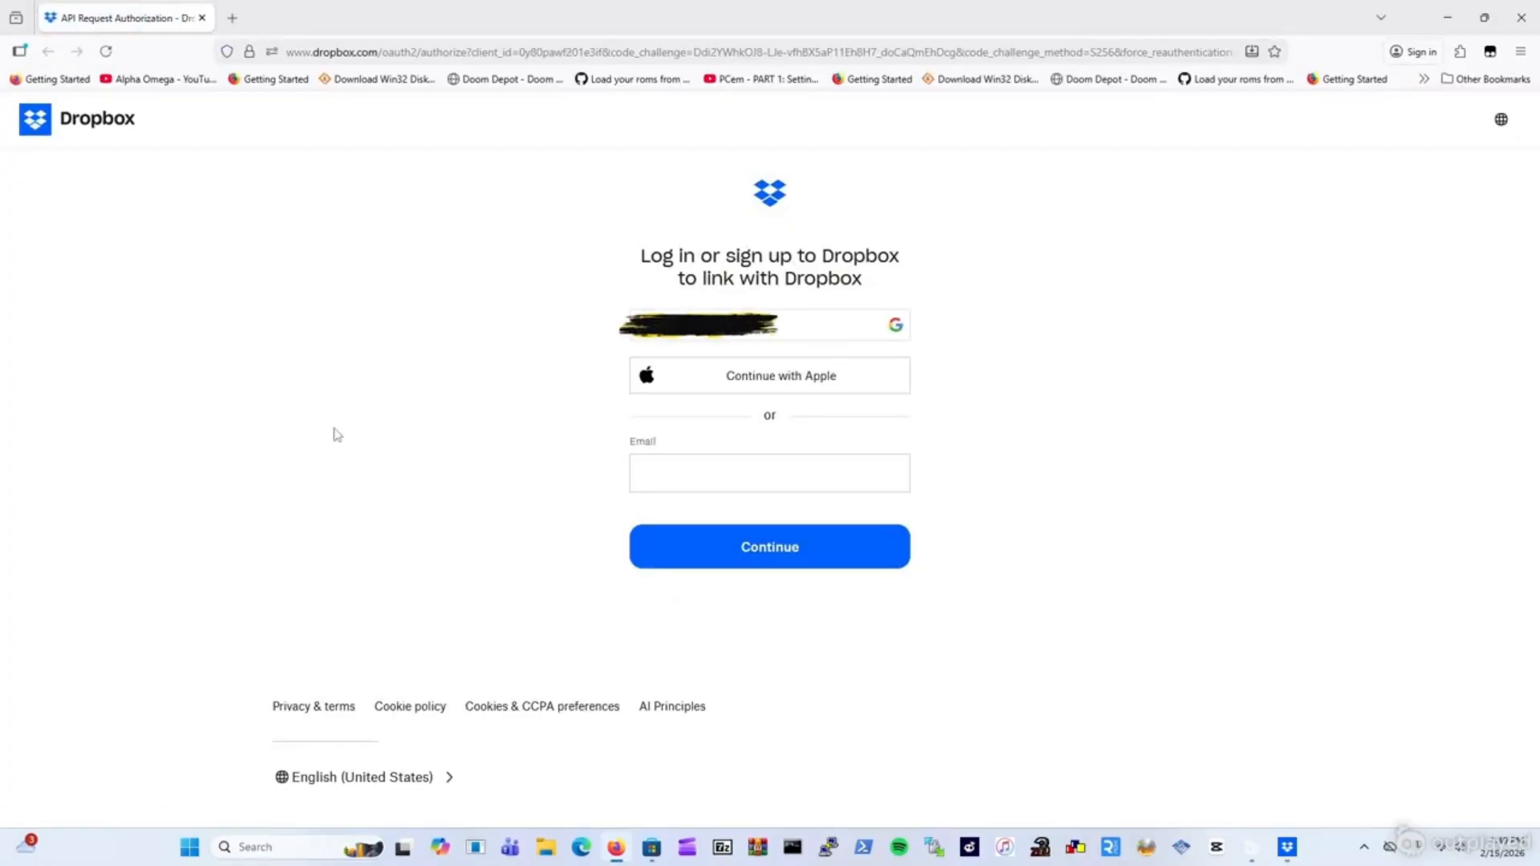
# Start a Dropbox sign-up on dropbox.com and submit the account's e-mail address.
pyautogui.click(92, 134)
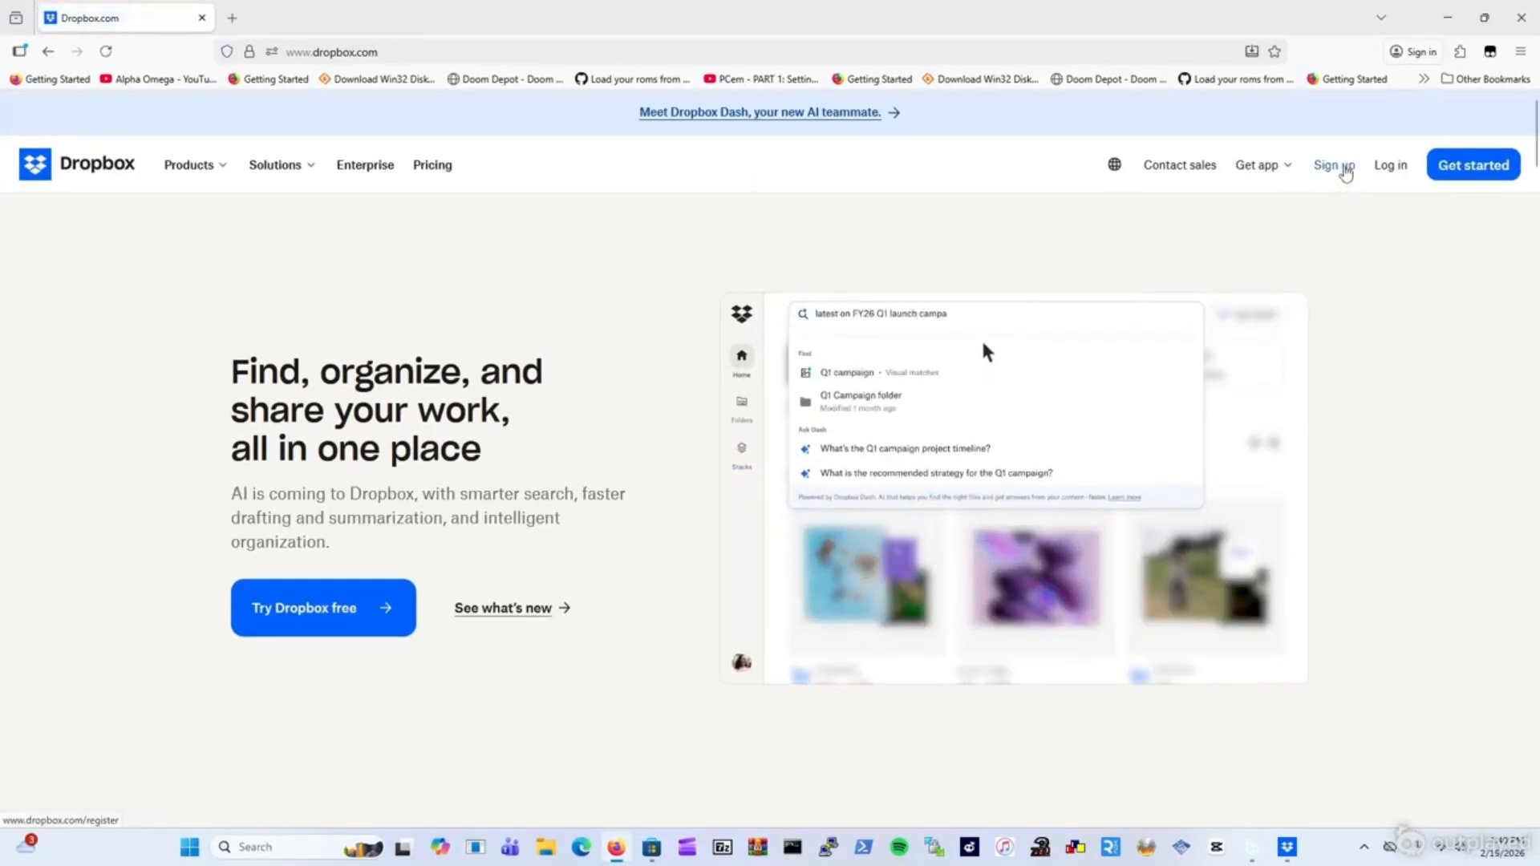
pyautogui.click(1336, 166)
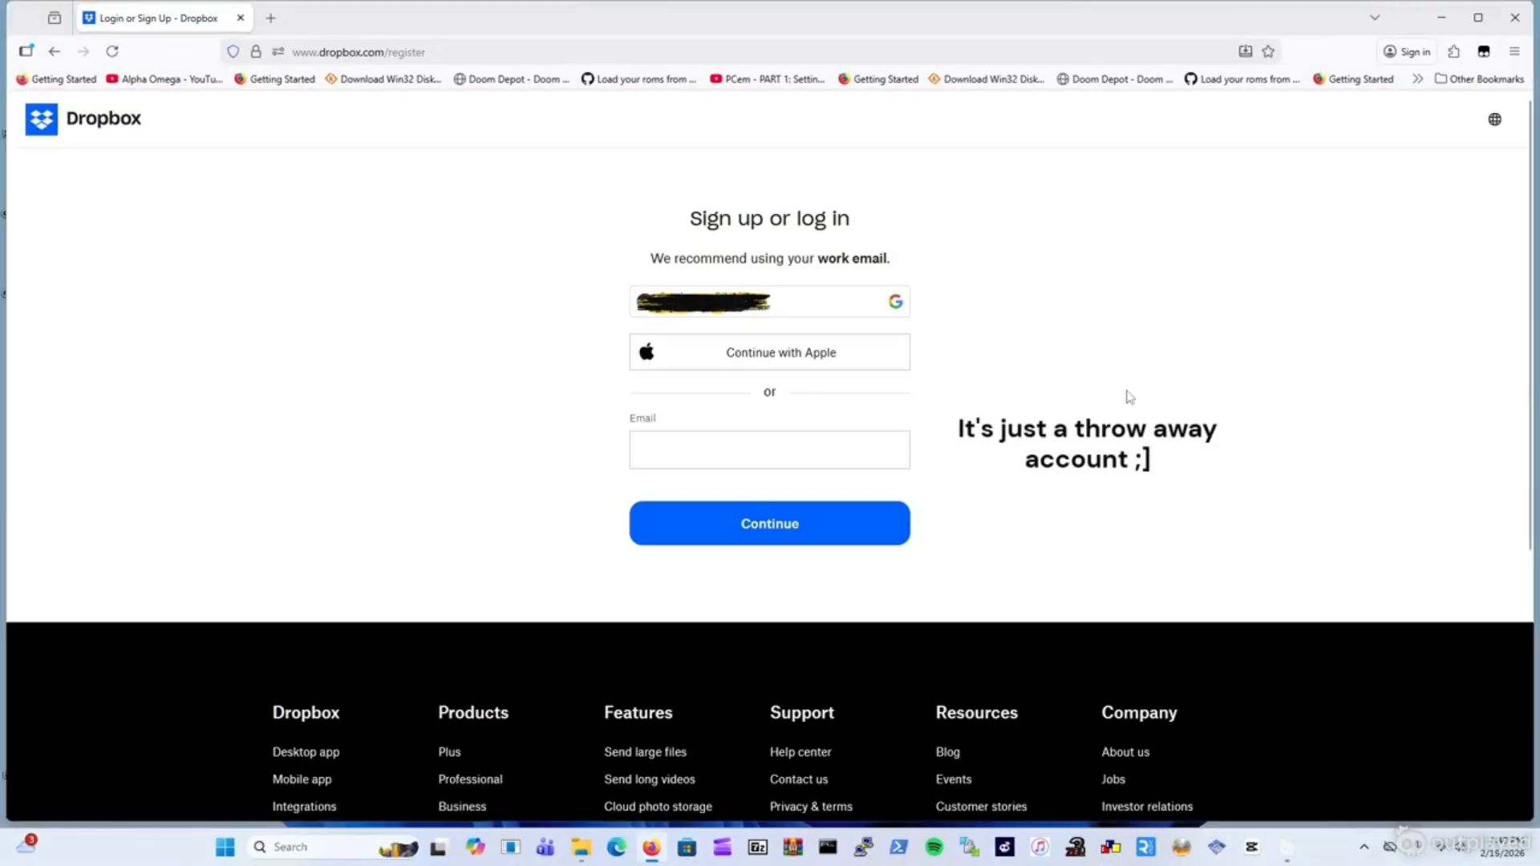
pyautogui.click(776, 455)
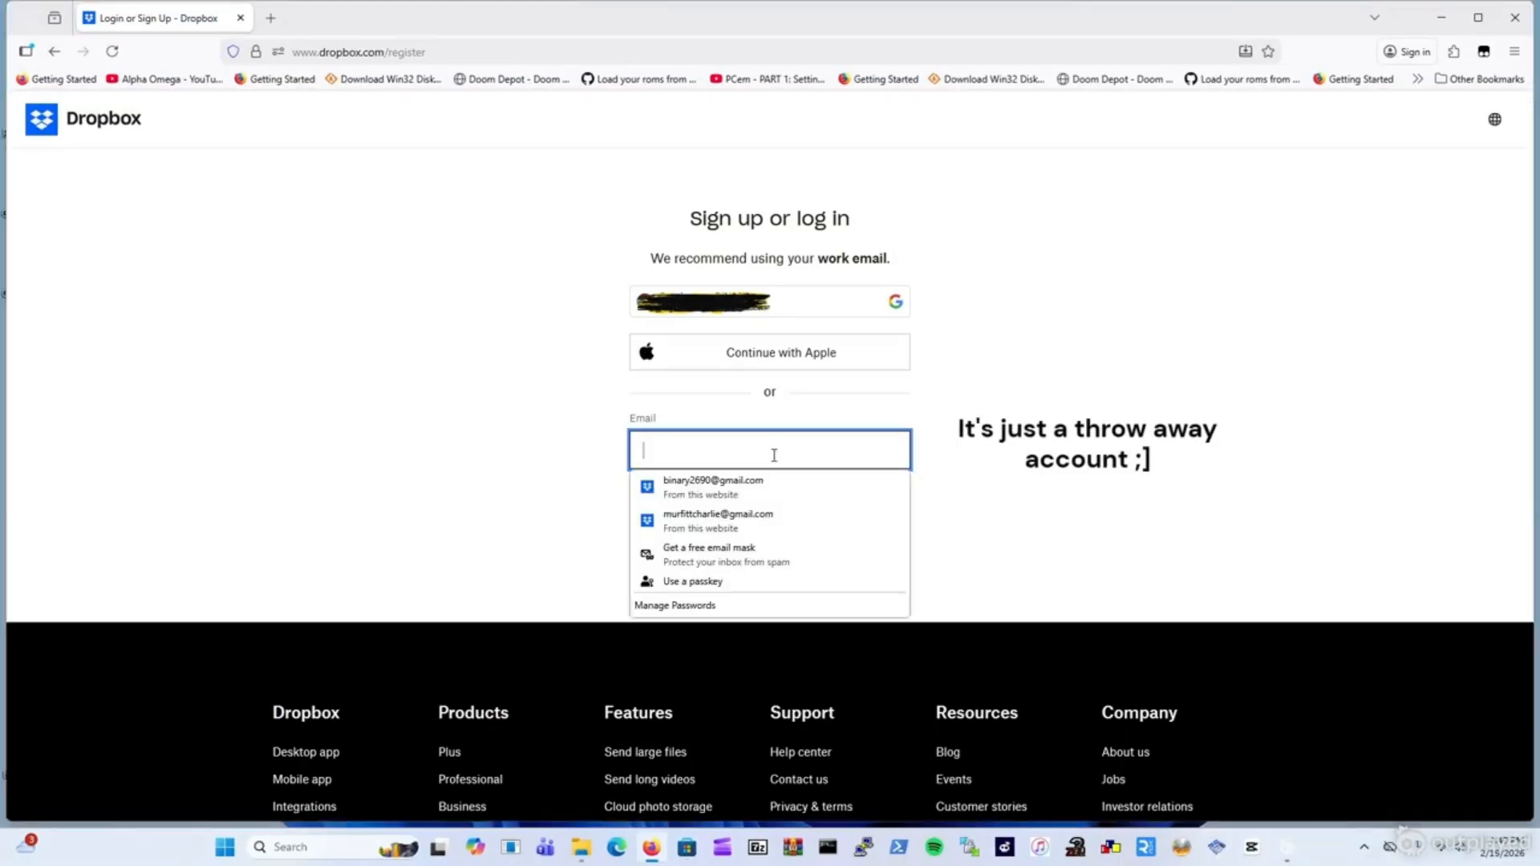
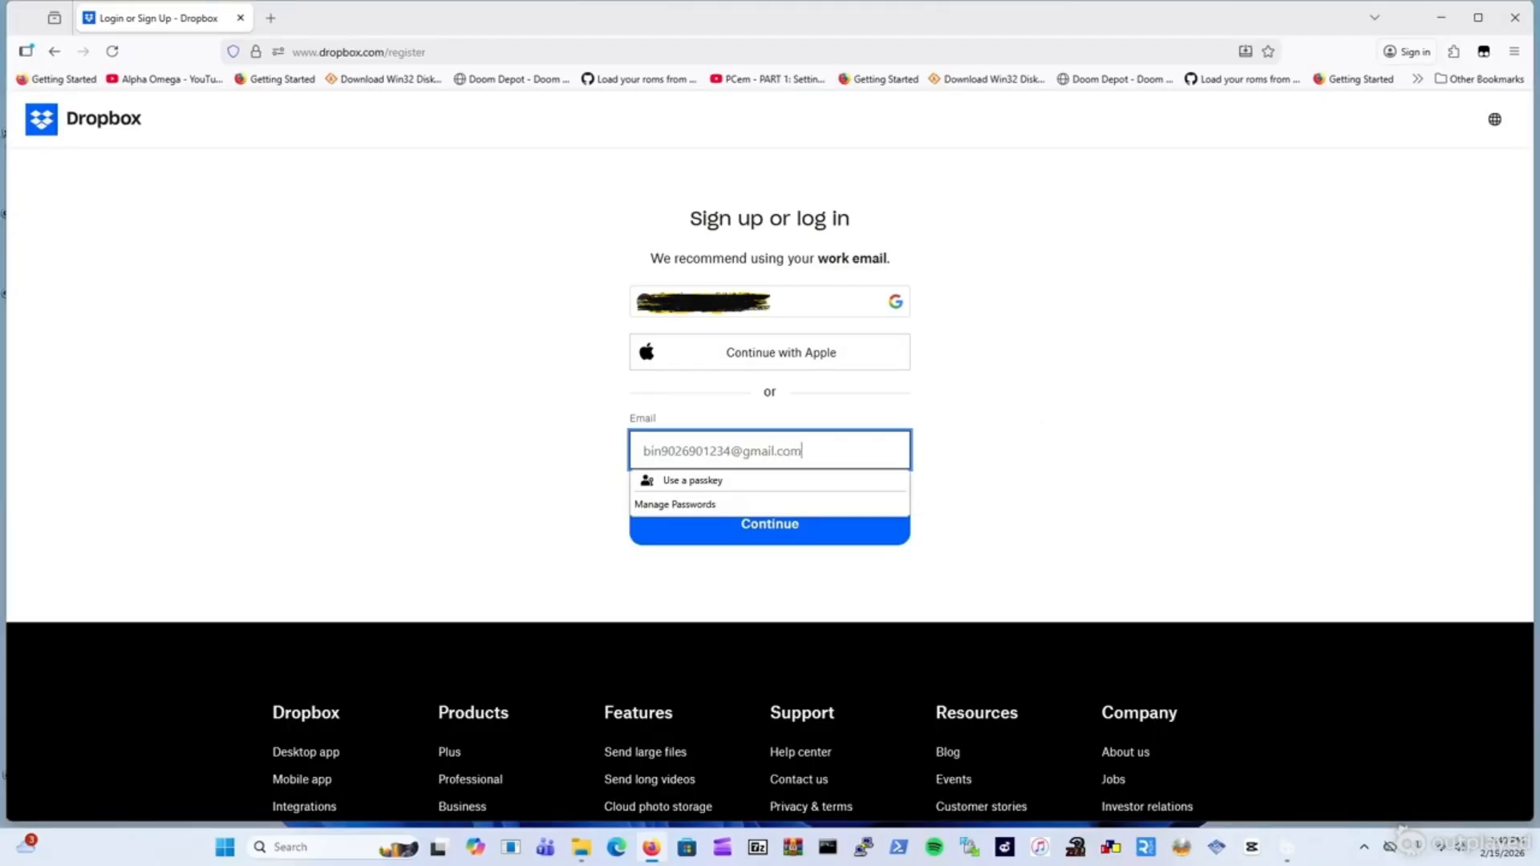
pyautogui.press('Return')
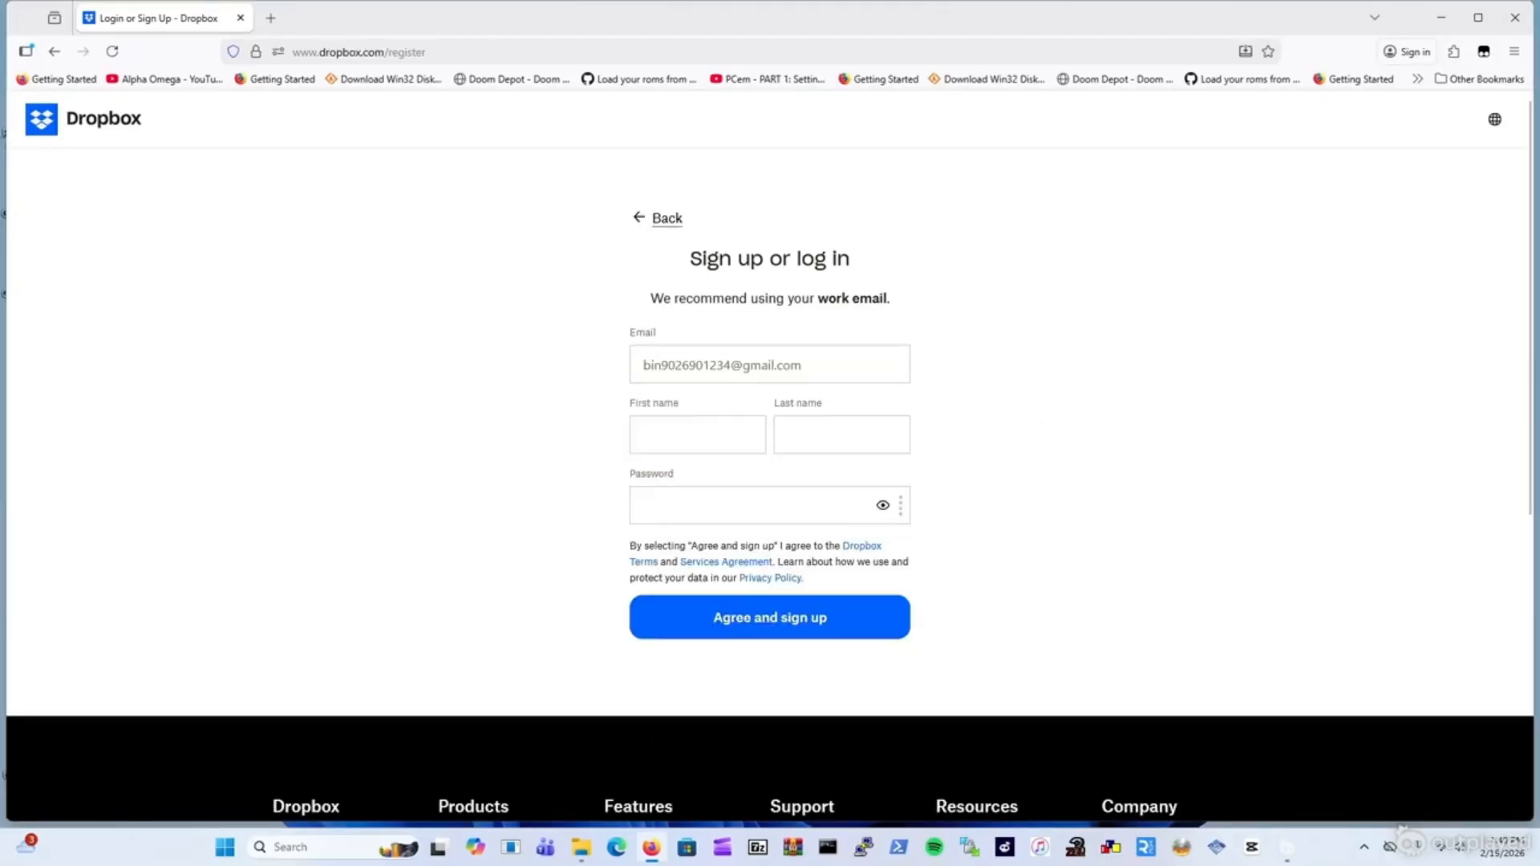
# Enter the first and last name and a valid password, then agree and sign up.
pyautogui.click(748, 403)
pyautogui.click(650, 437)
pyautogui.click(851, 440)
pyautogui.click(648, 443)
pyautogui.click(678, 442)
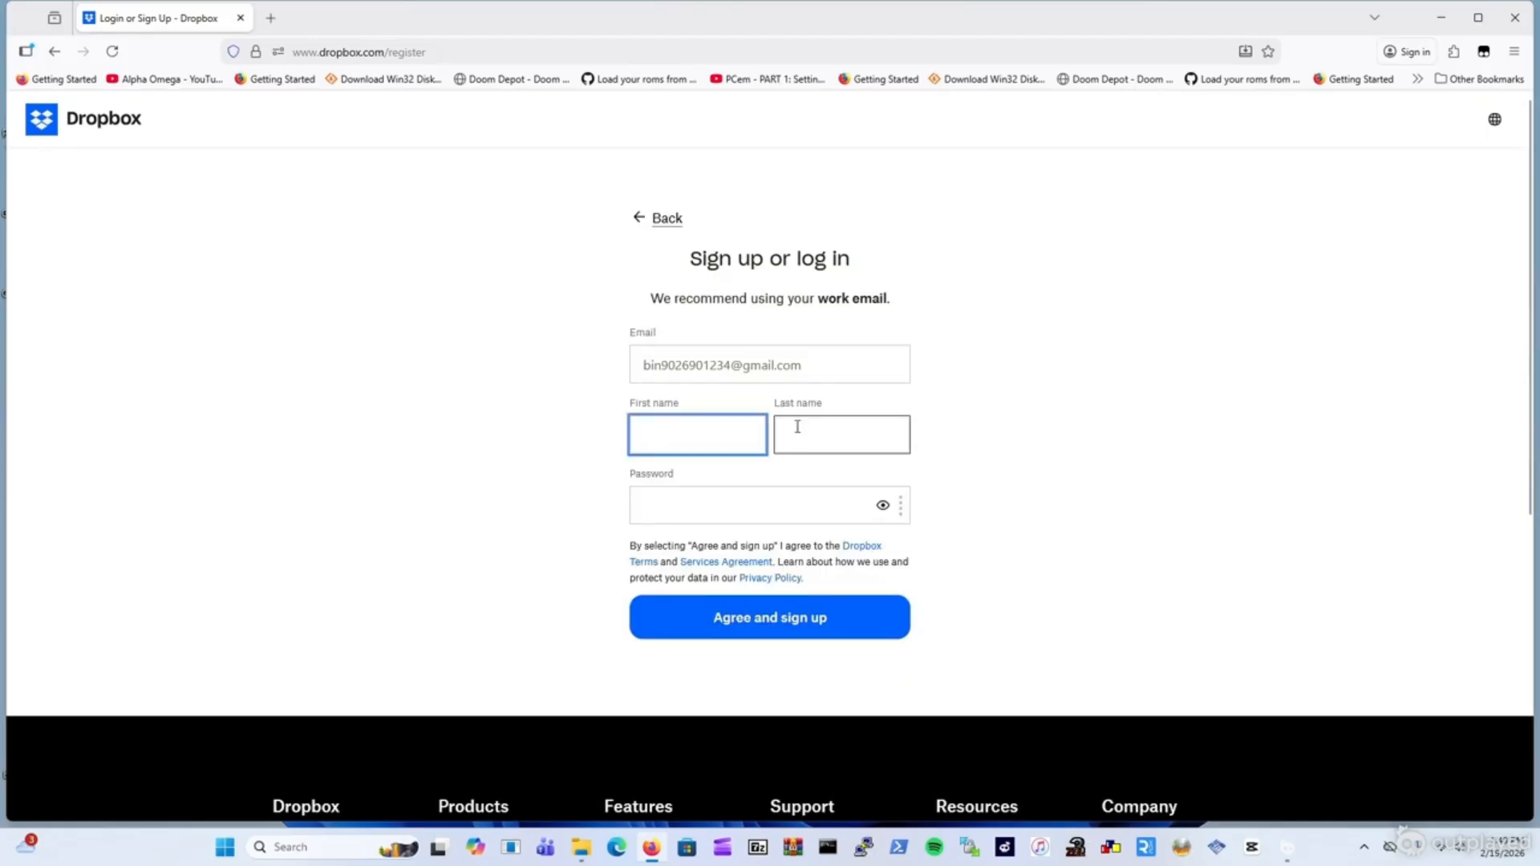
pyautogui.press('Tab')
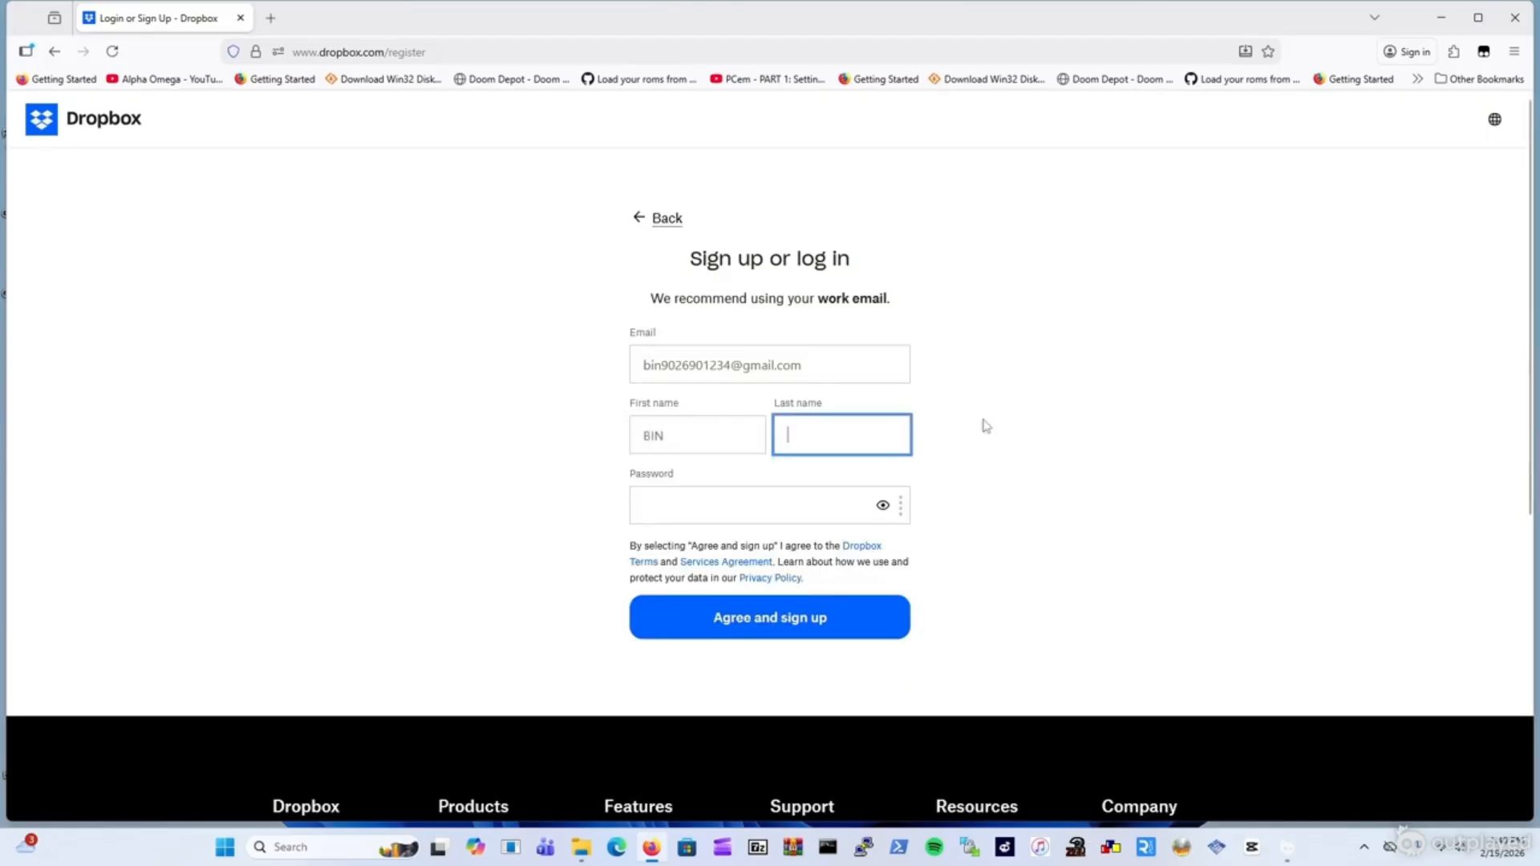
pyautogui.write('BIN90')
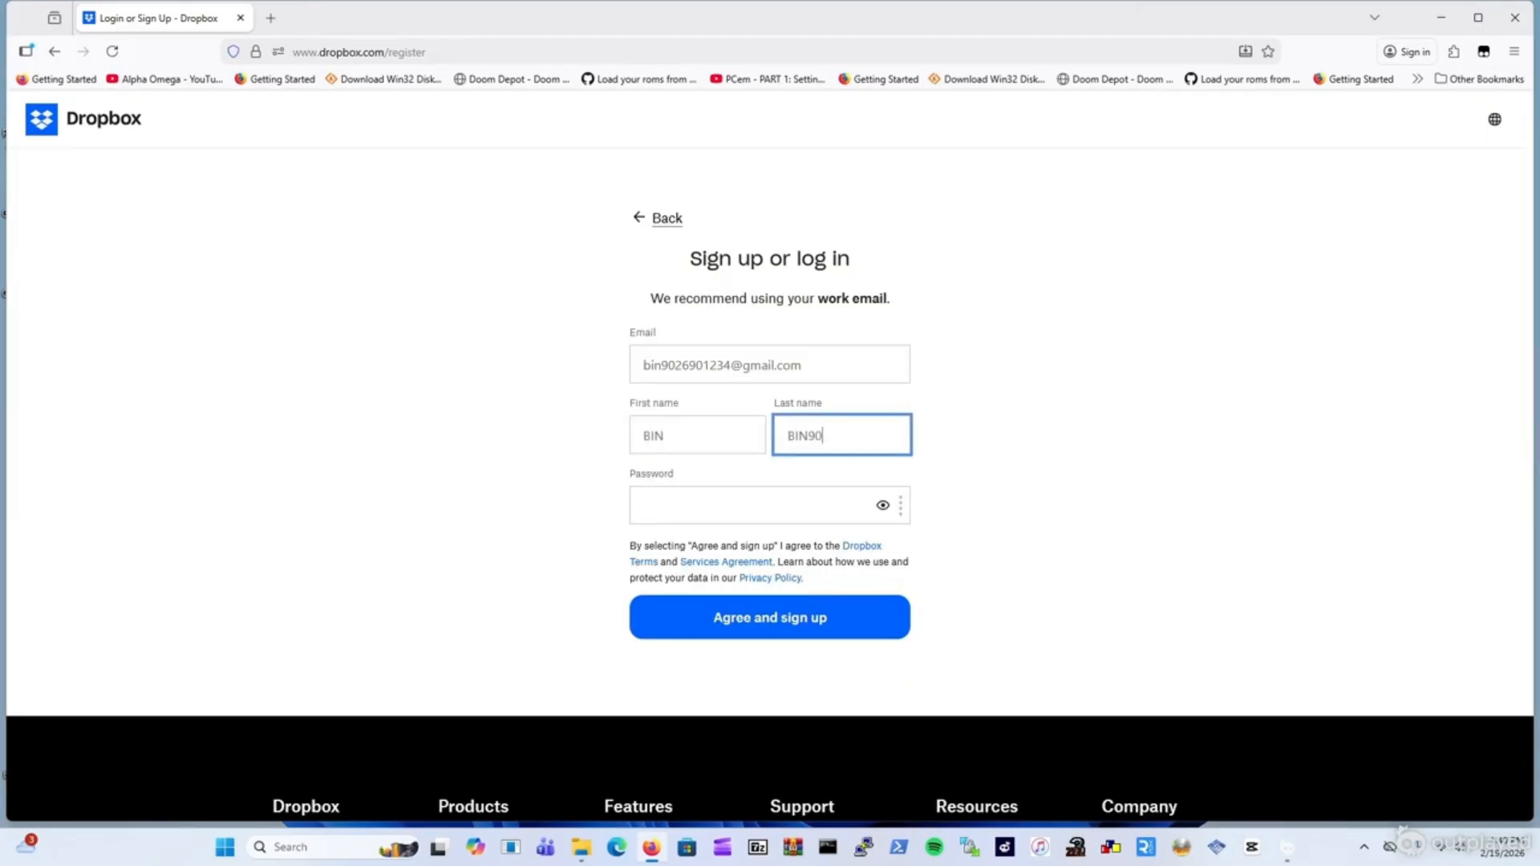
pyautogui.click(827, 508)
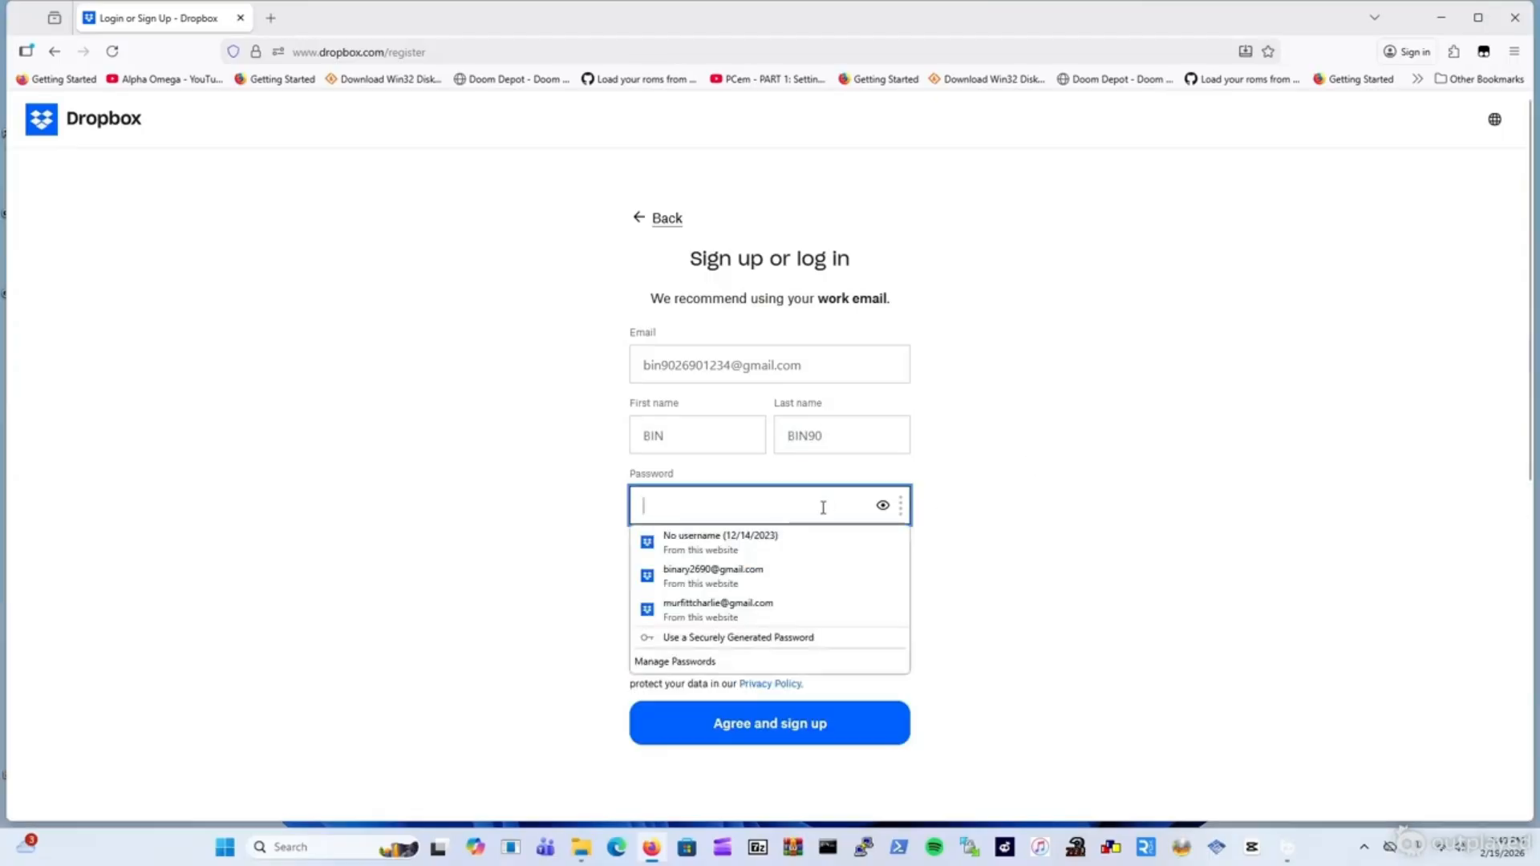
pyautogui.write('a')
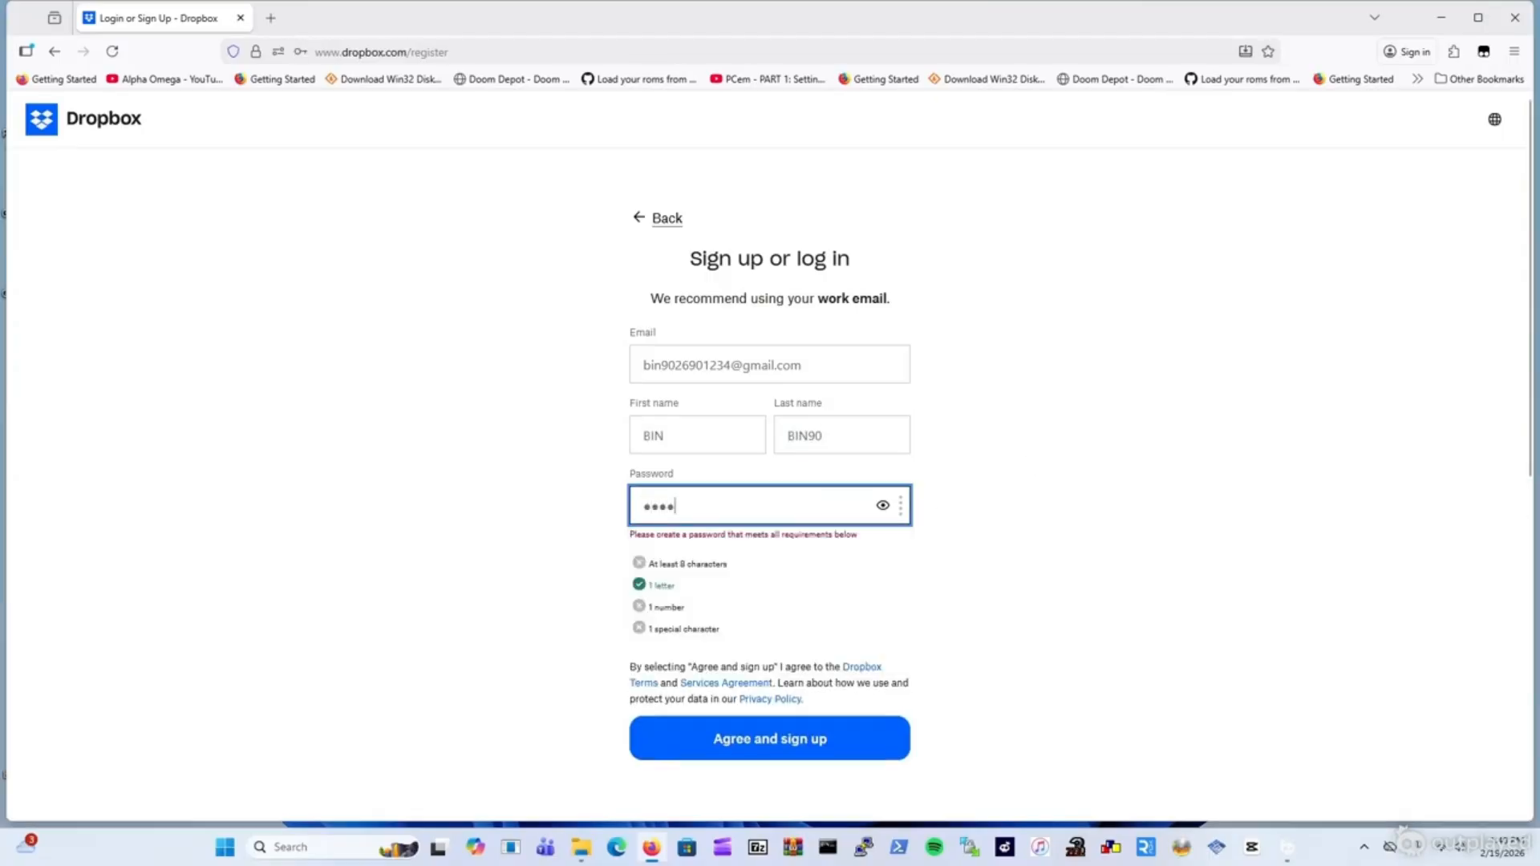
pyautogui.write('••••••••')
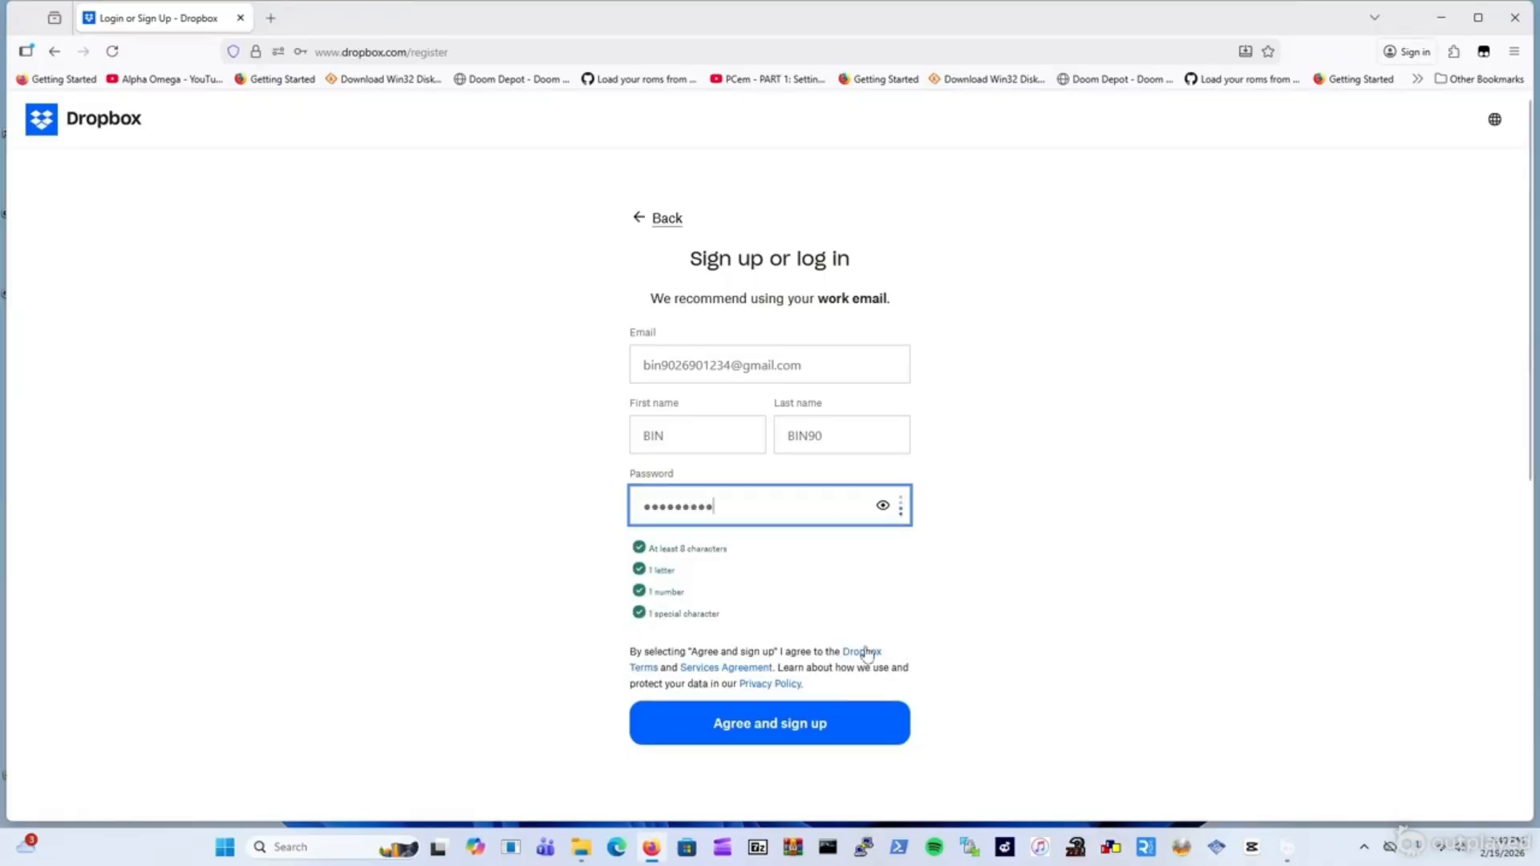
pyautogui.click(813, 724)
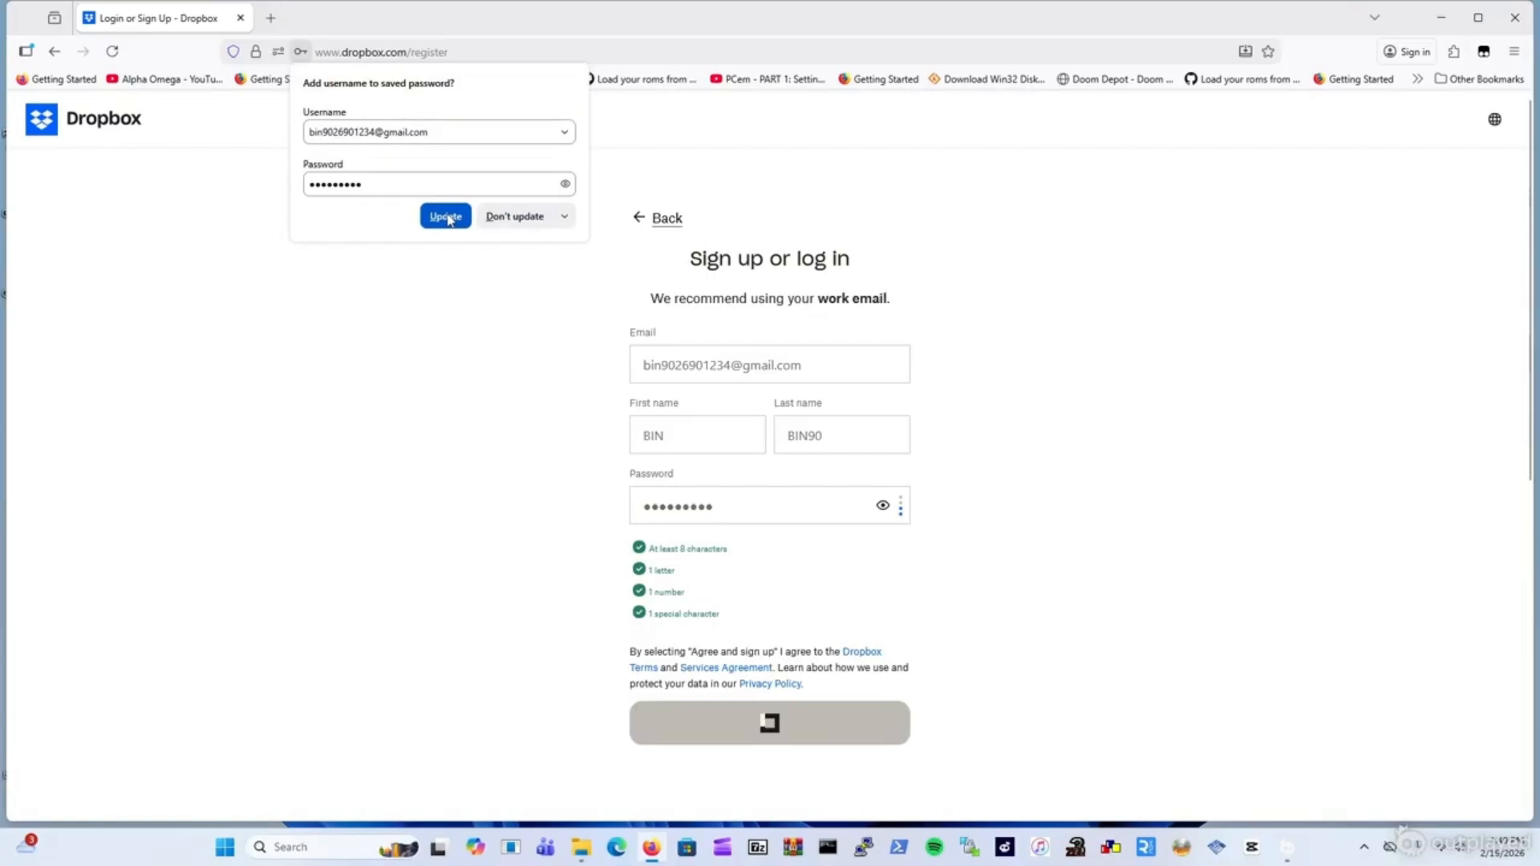
# Decline saving the password, choose Personal use, skip device setup, and keep the free 2 GB Basic plan.
pyautogui.click(501, 218)
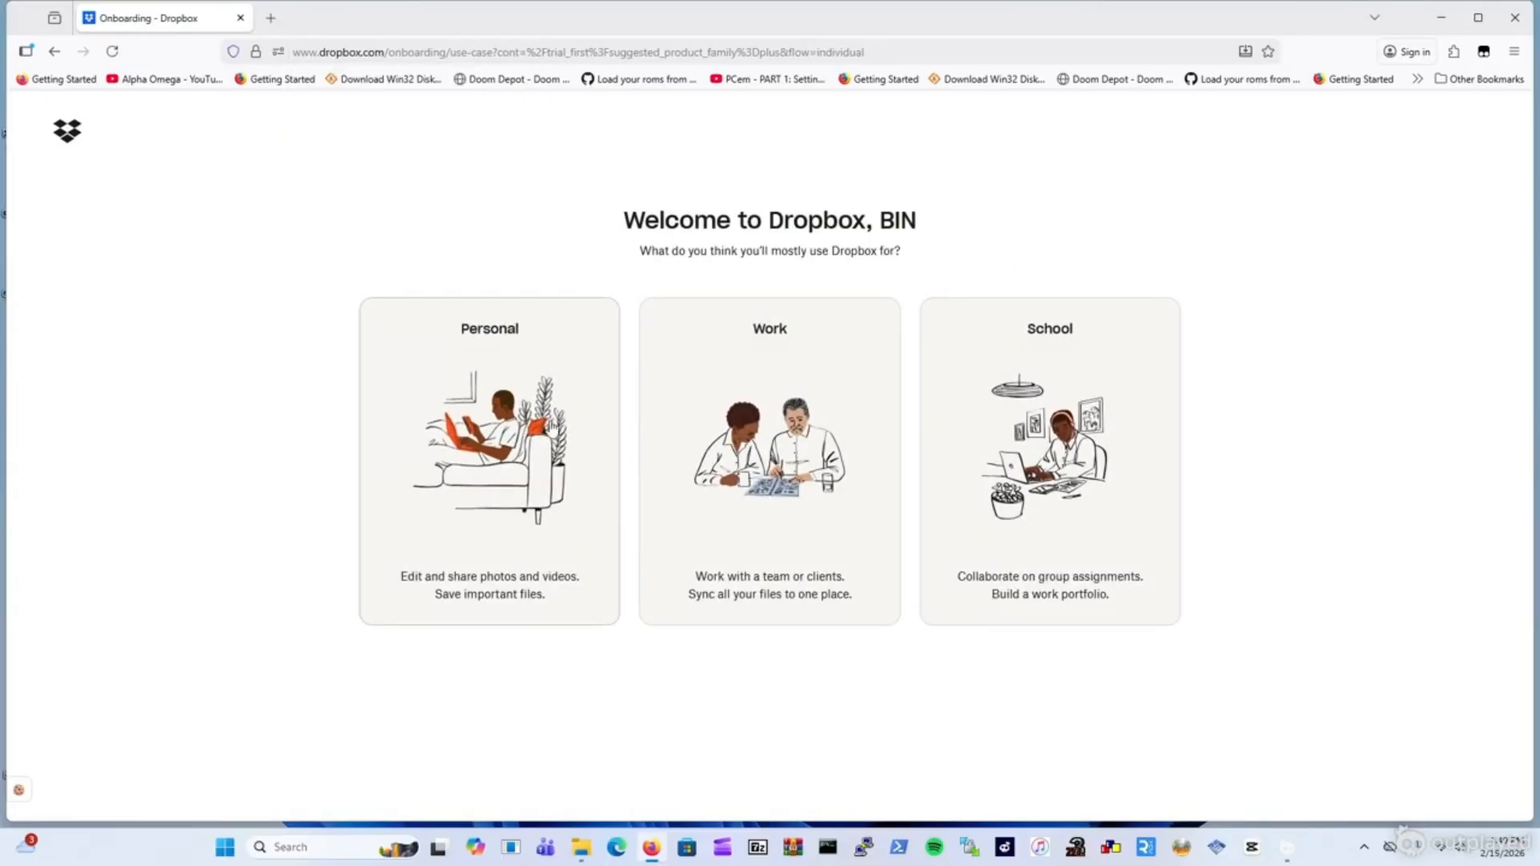
pyautogui.click(514, 476)
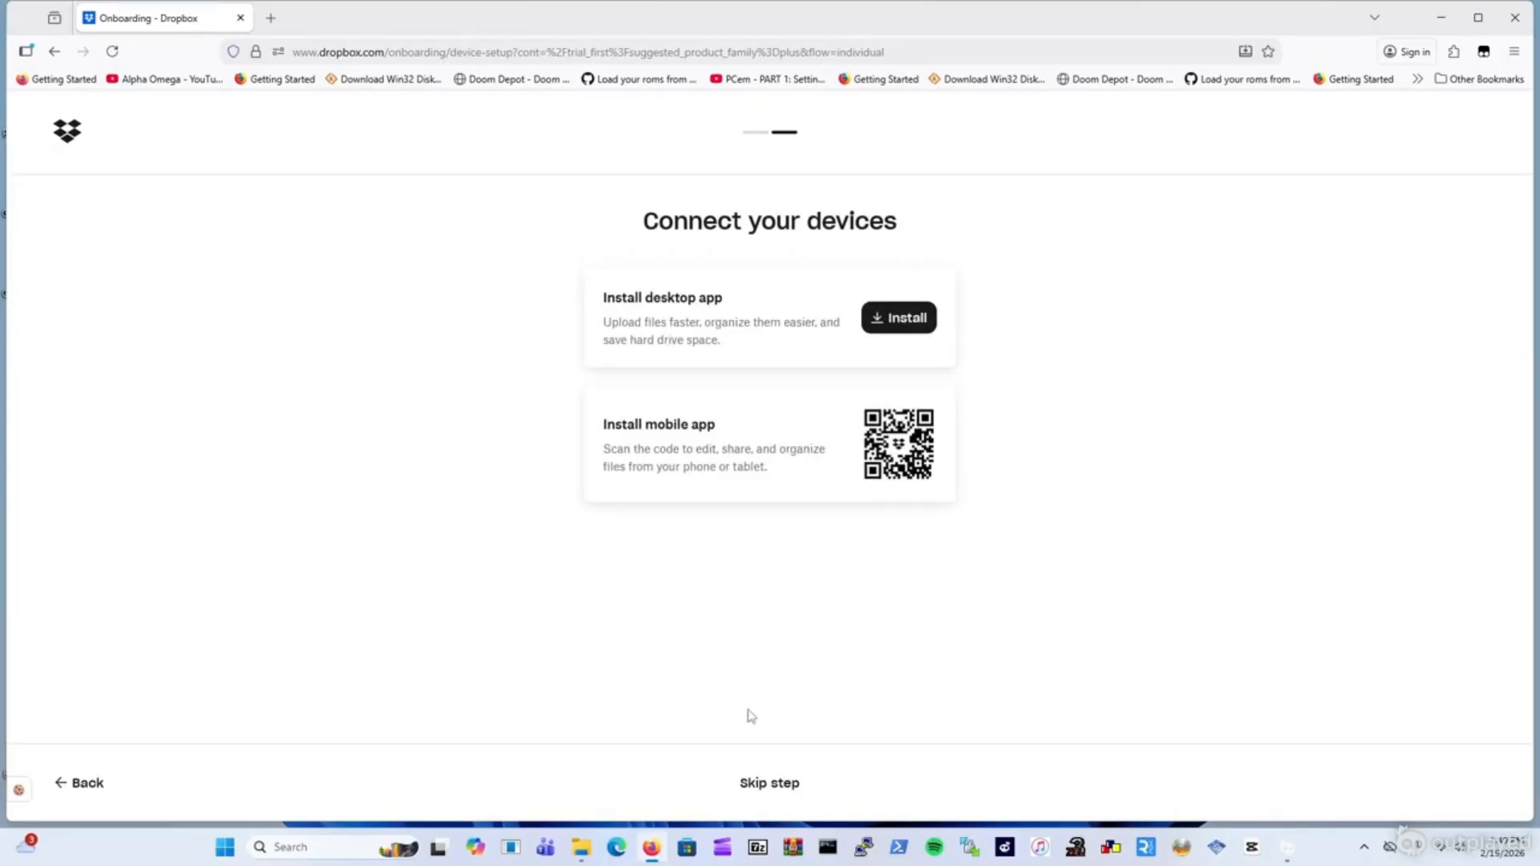
pyautogui.click(786, 793)
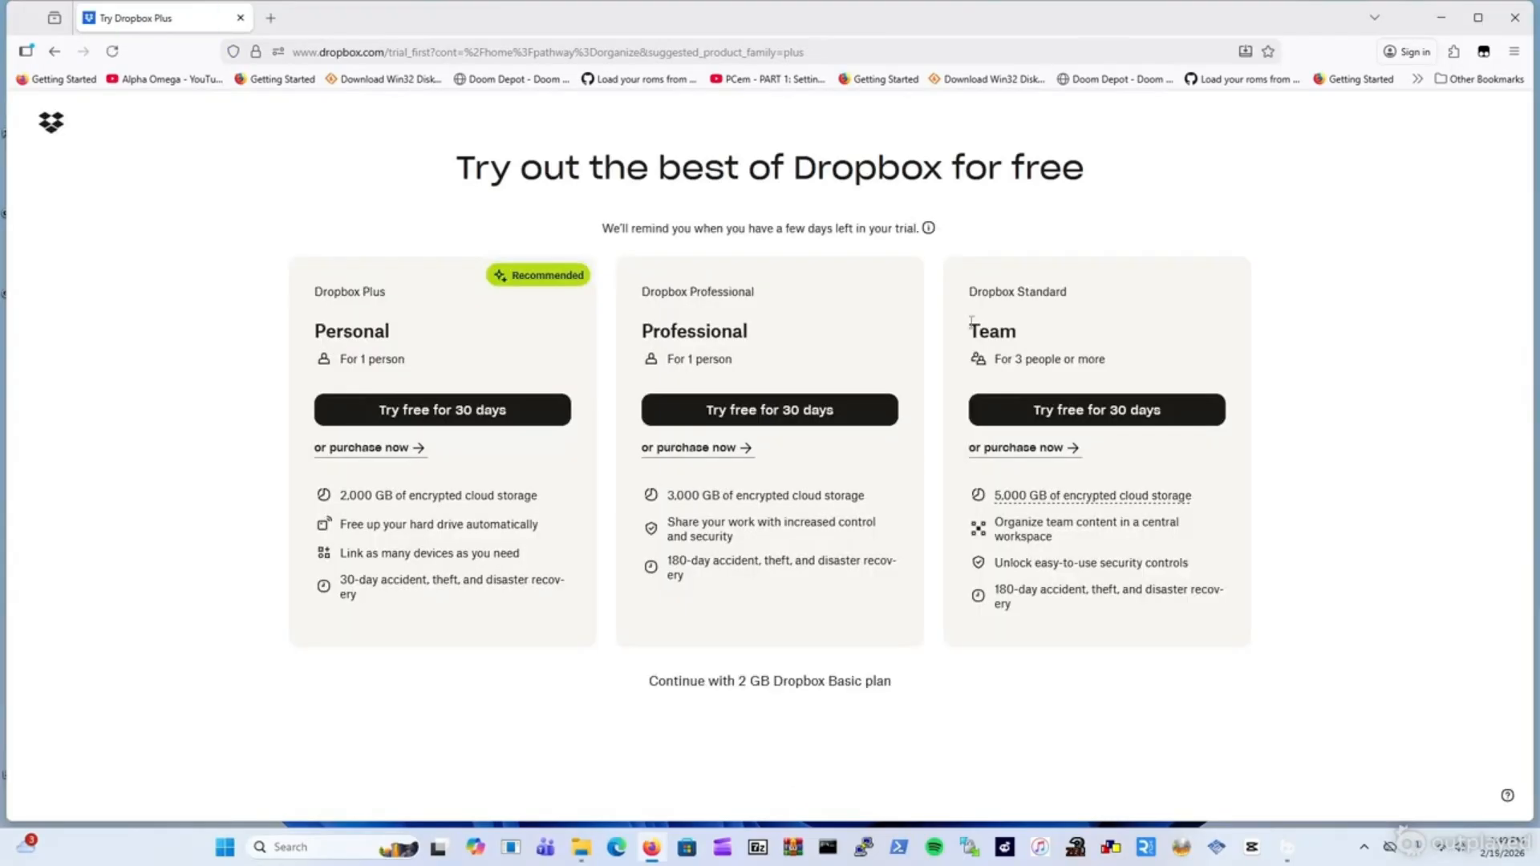
pyautogui.click(840, 683)
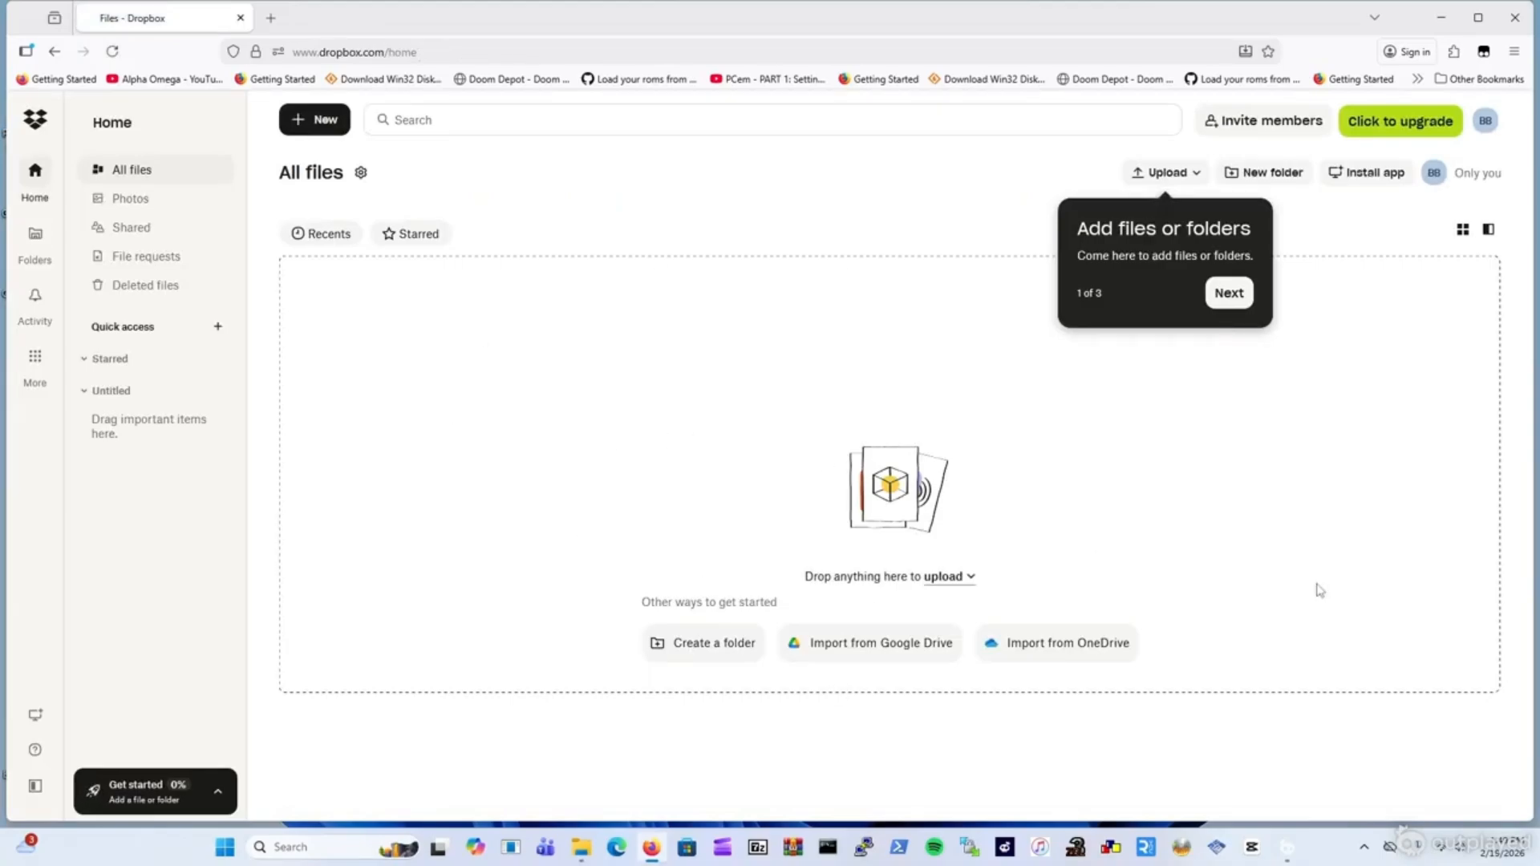
# Upload the desktop Scripts folder to Dropbox as a folder upload and dismiss the uploads summary.
pyautogui.click(1486, 22)
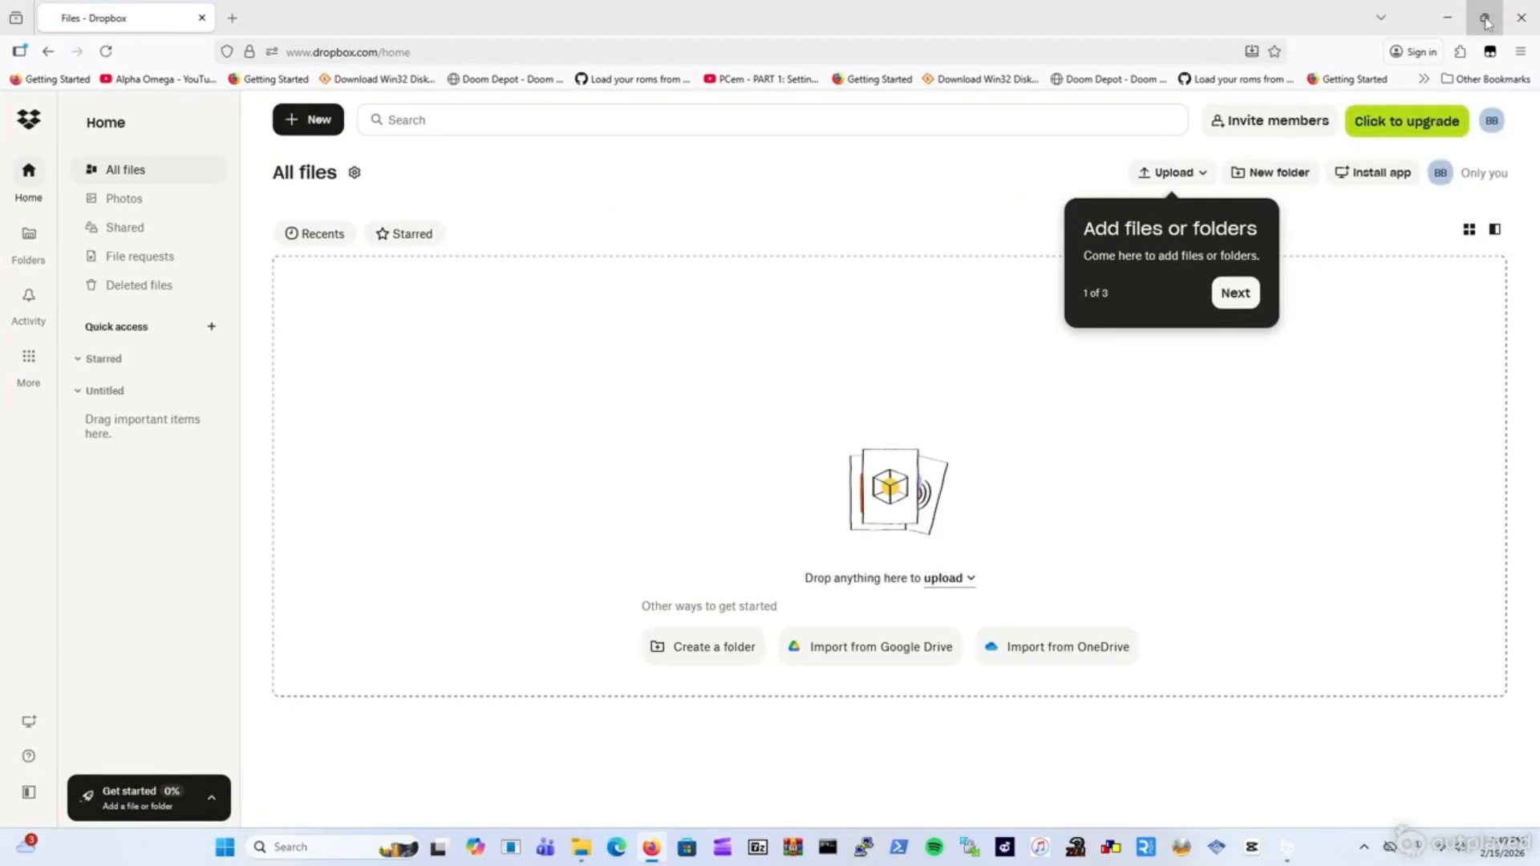
pyautogui.moveTo(1284, 22)
pyautogui.mouseDown()
pyautogui.moveTo(1249, 345)
pyautogui.moveTo(1241, 101)
pyautogui.moveTo(1310, 51)
pyautogui.moveTo(1276, 37)
pyautogui.mouseUp()
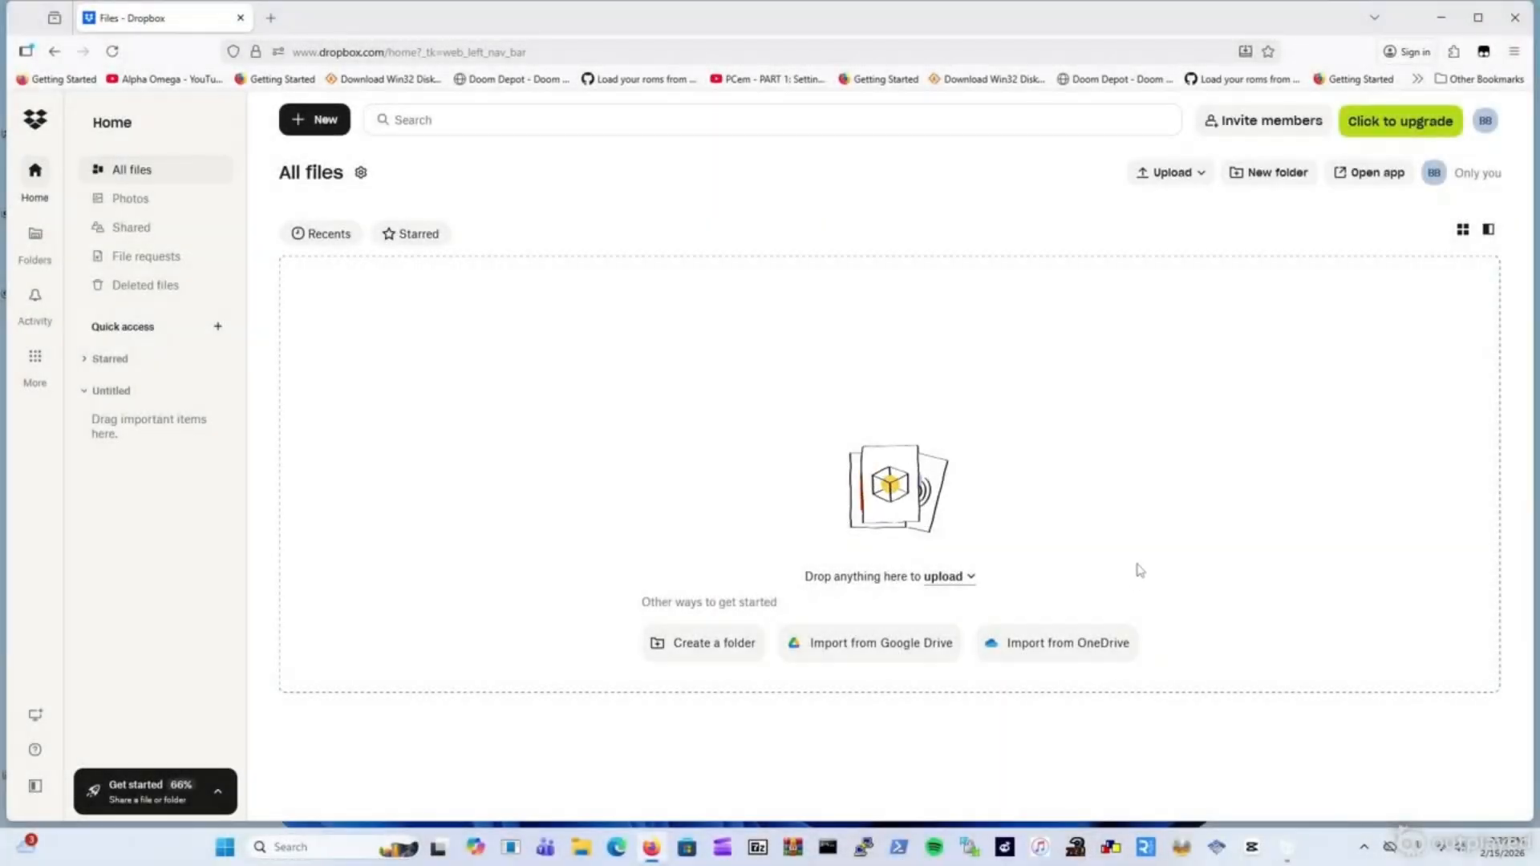
pyautogui.click(953, 578)
pyautogui.click(956, 635)
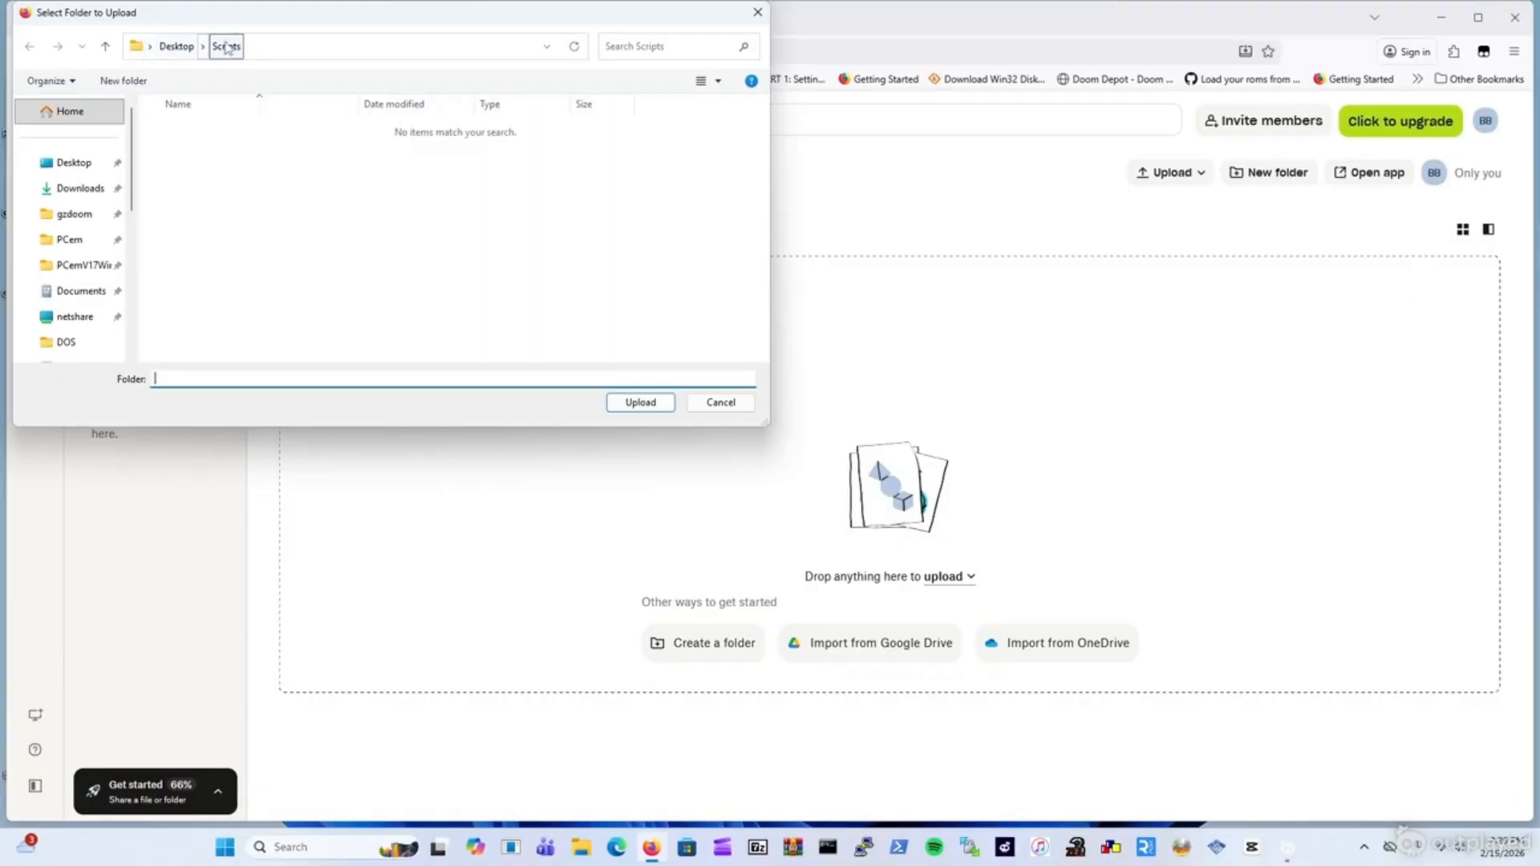
pyautogui.click(655, 405)
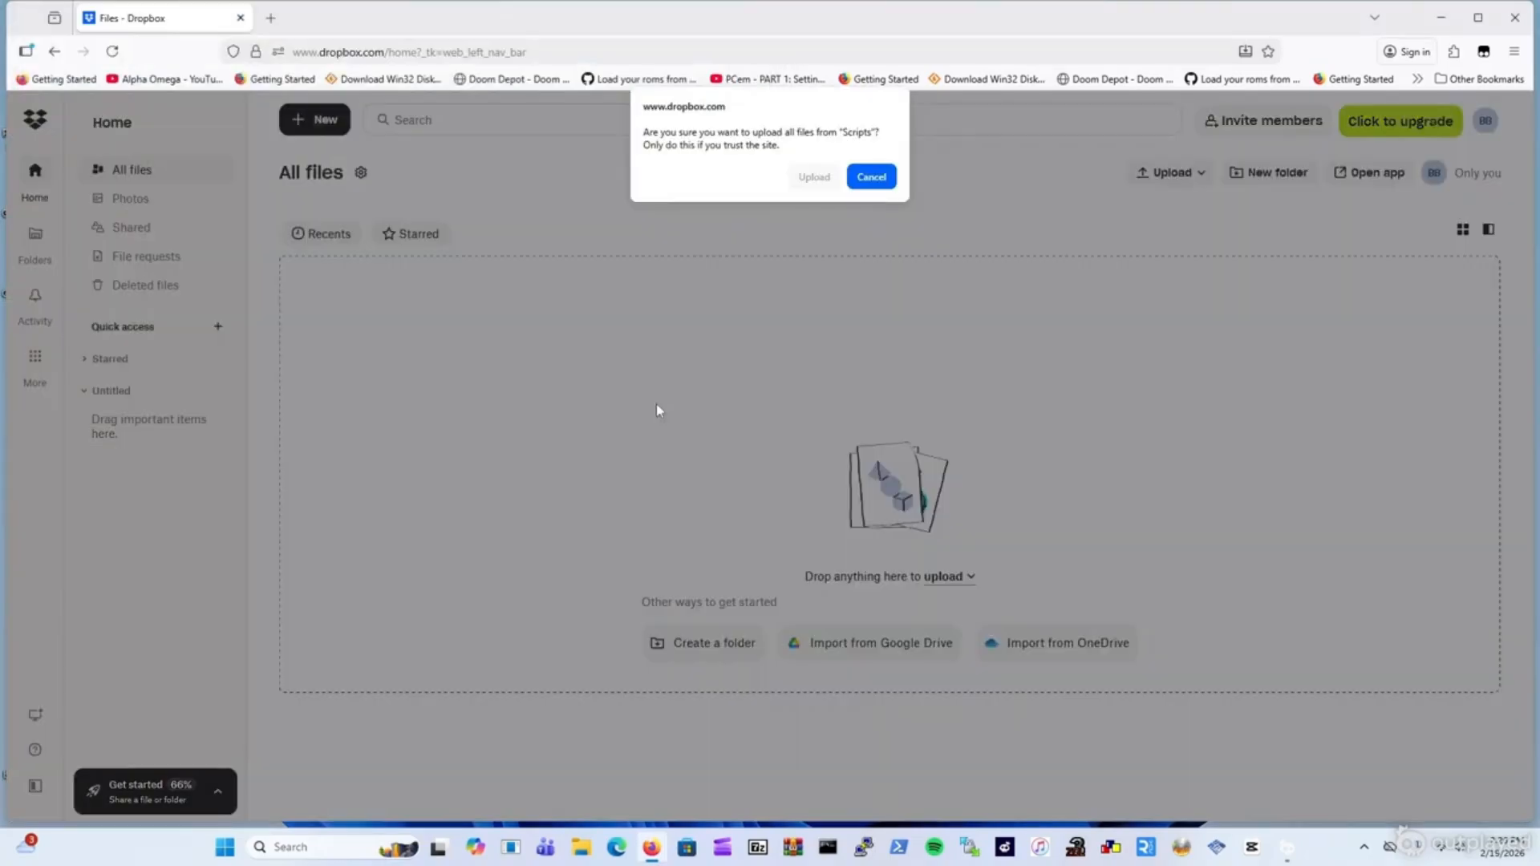
pyautogui.click(813, 176)
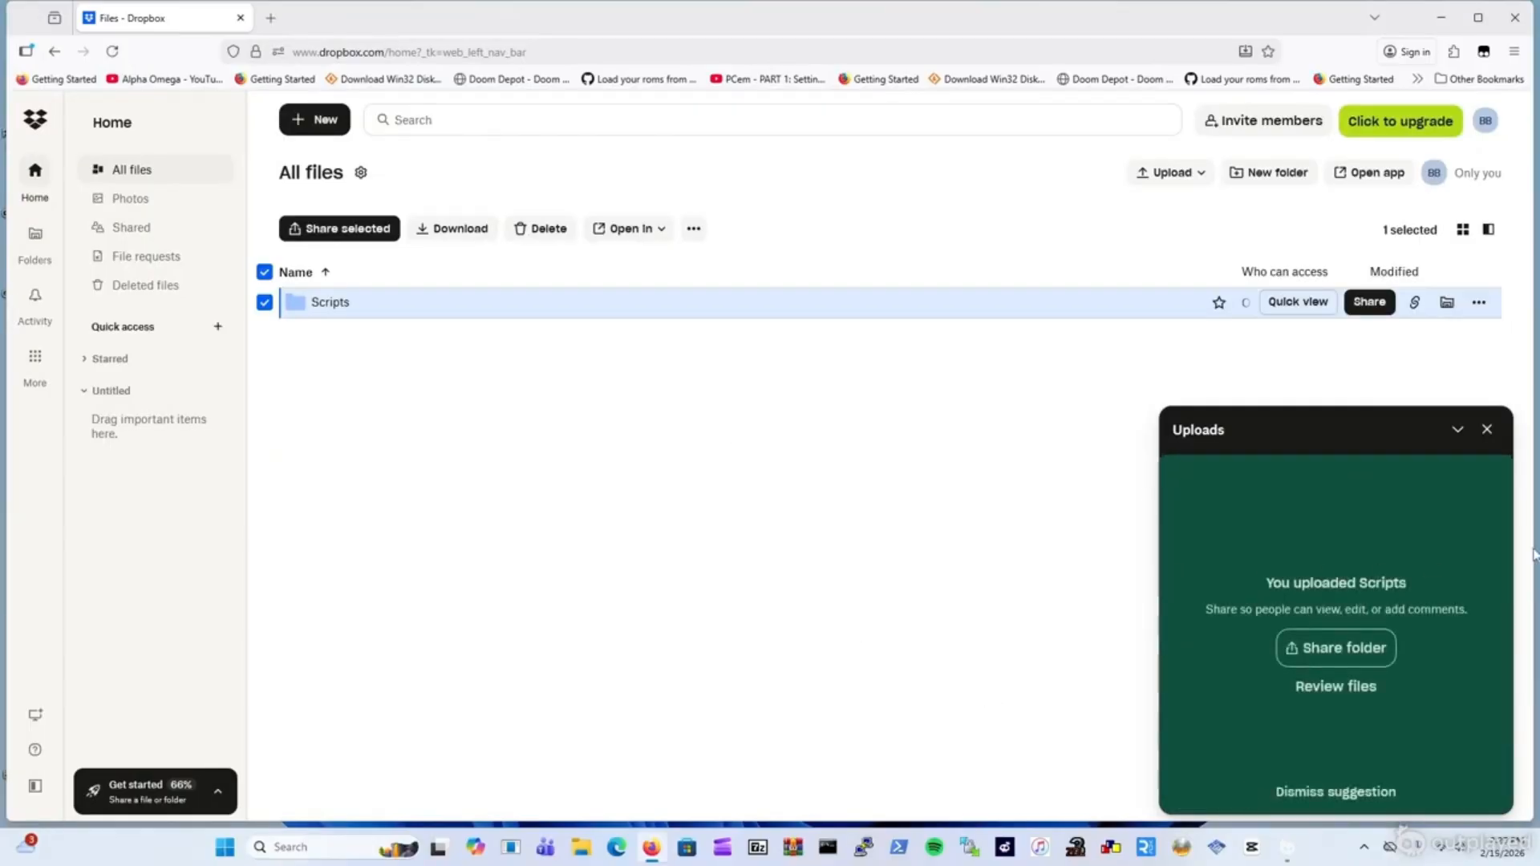
pyautogui.click(1487, 429)
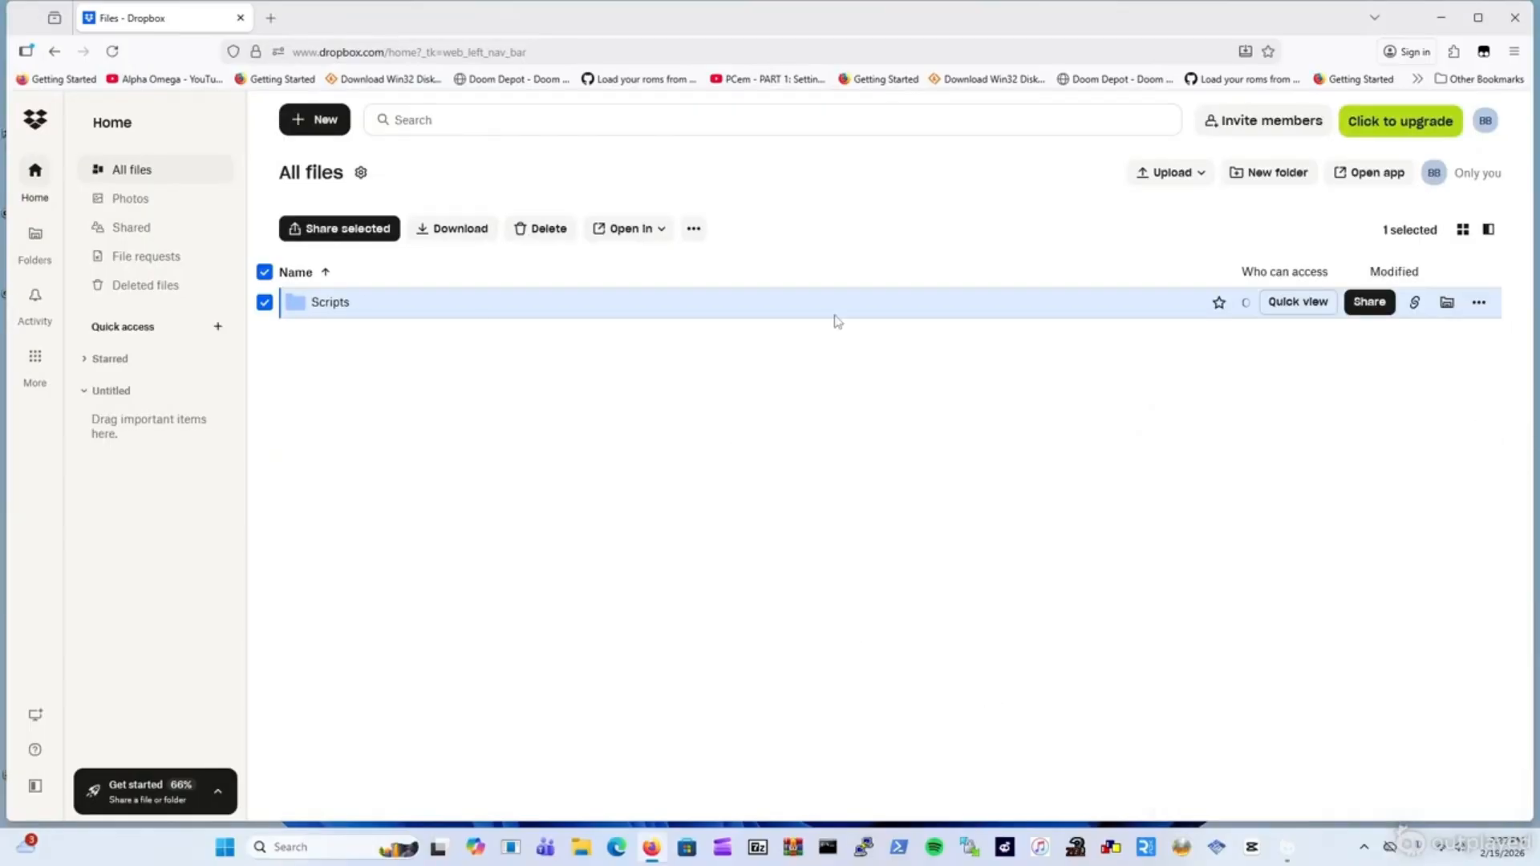
# Open the Scripts folder to view its three PS1 scripts.
pyautogui.click(329, 302)
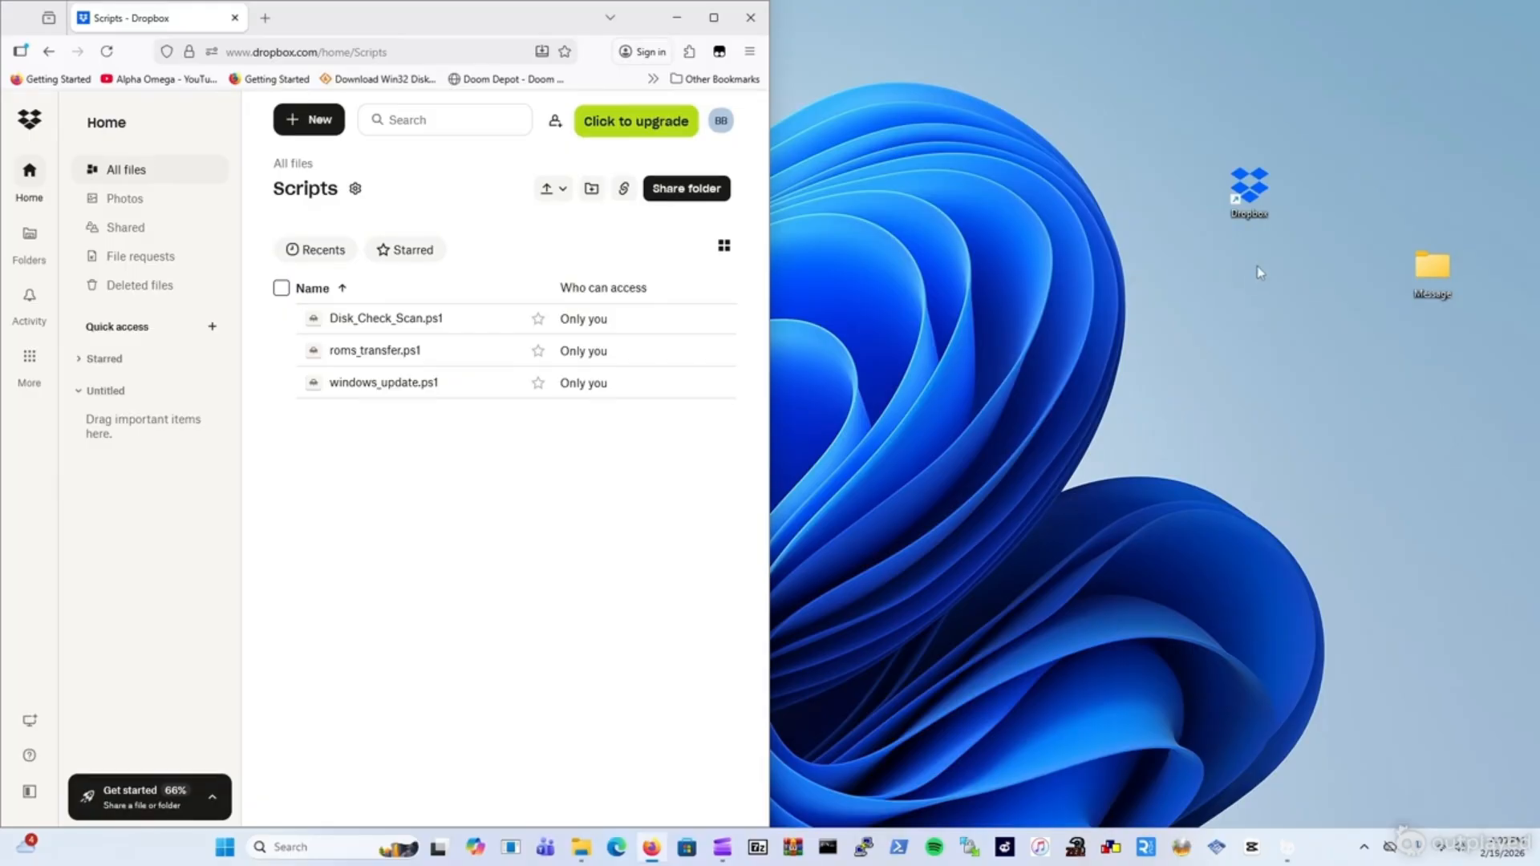
# Open the local Dropbox folder, check the desktop Message folder's contents, and move Message into Dropbox.
pyautogui.doubleClick(1261, 194)
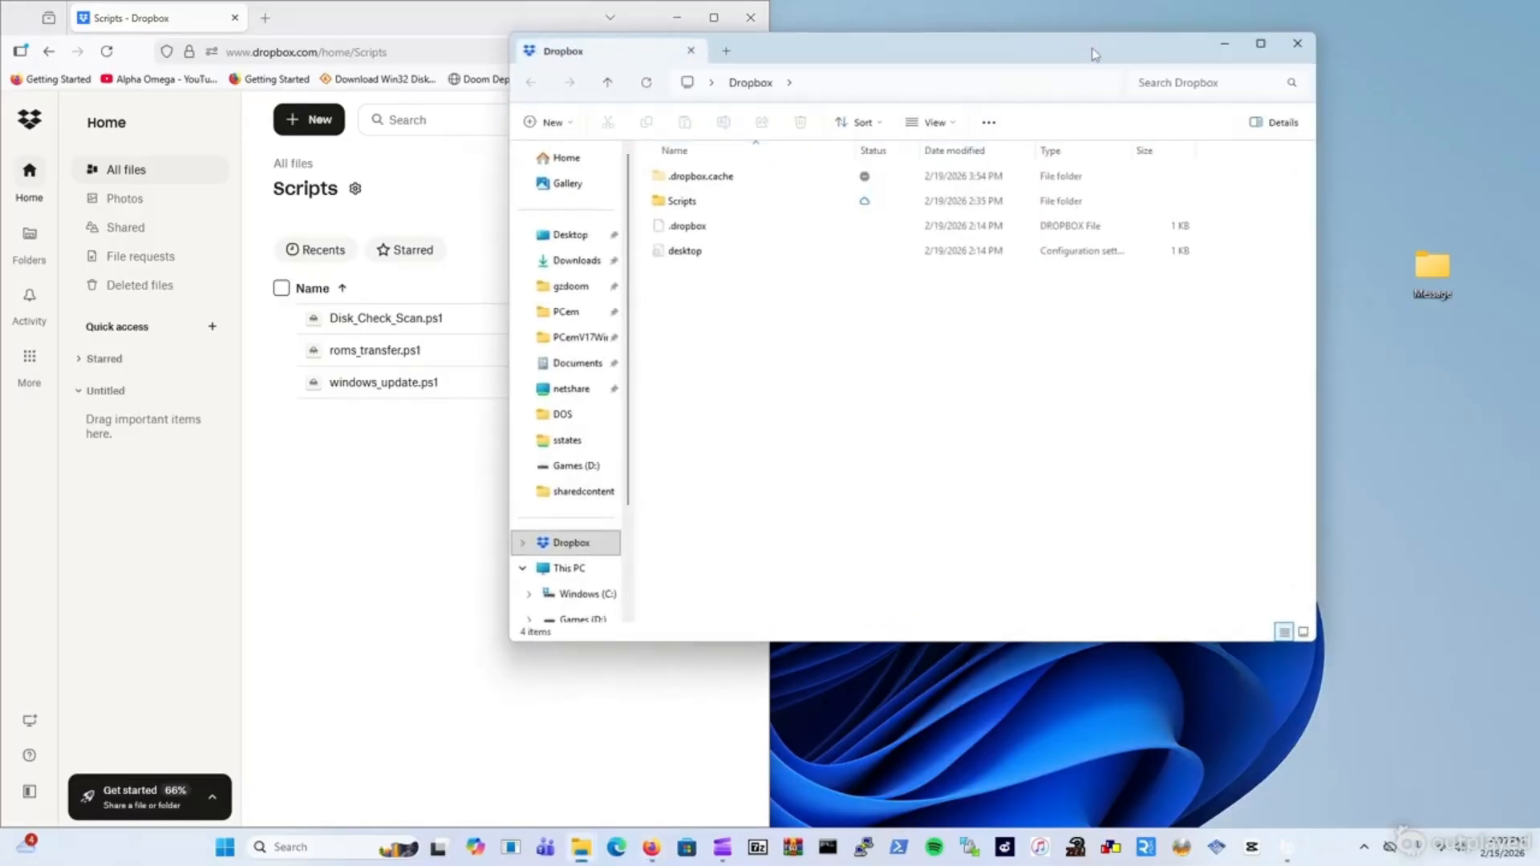
pyautogui.moveTo(1105, 56); pyautogui.dragTo(1135, 73)
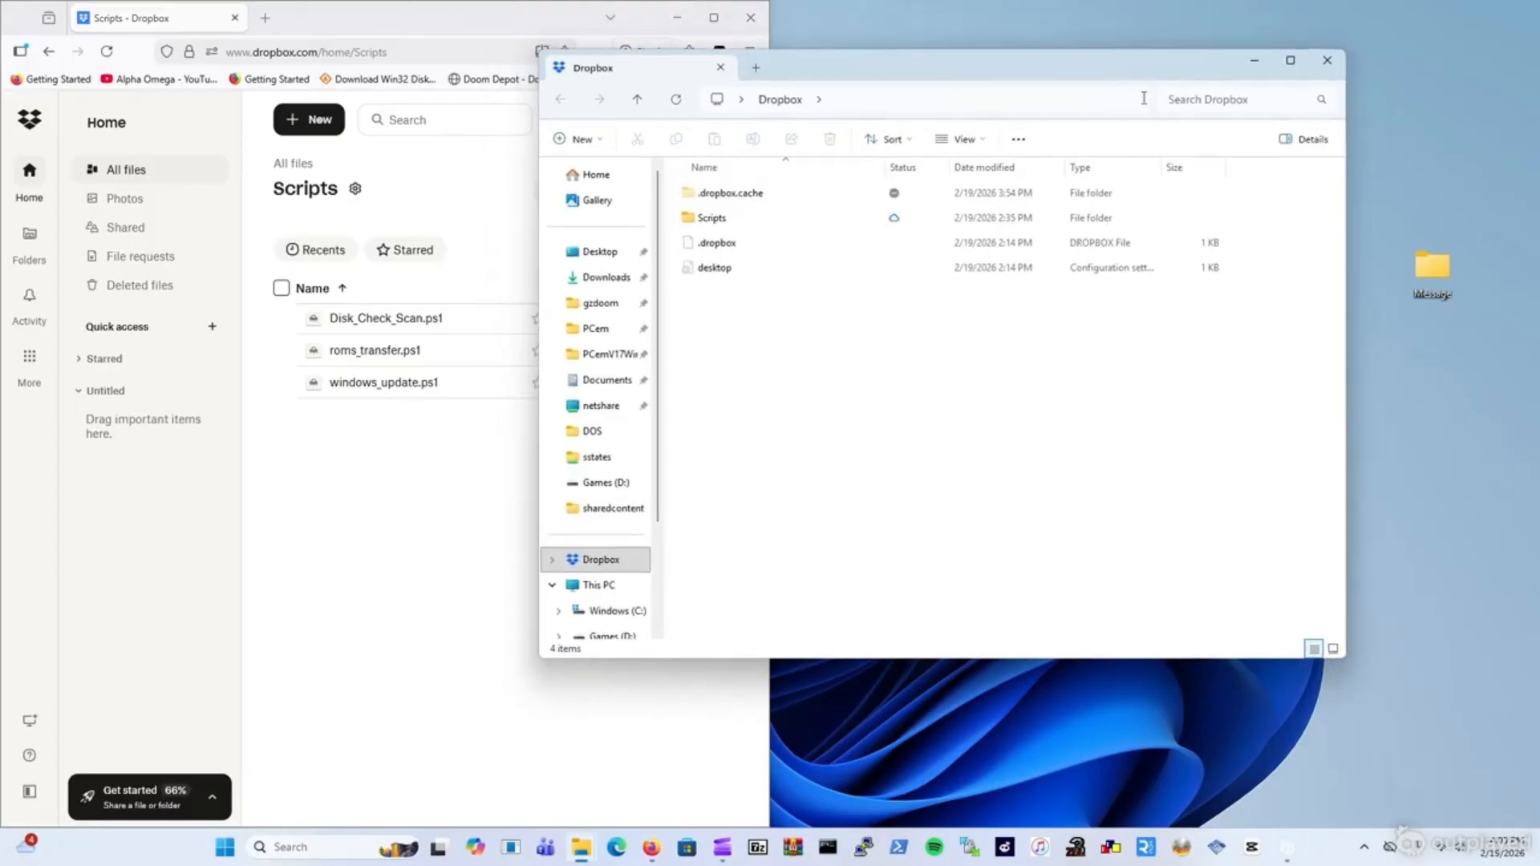
pyautogui.doubleClick(1432, 272)
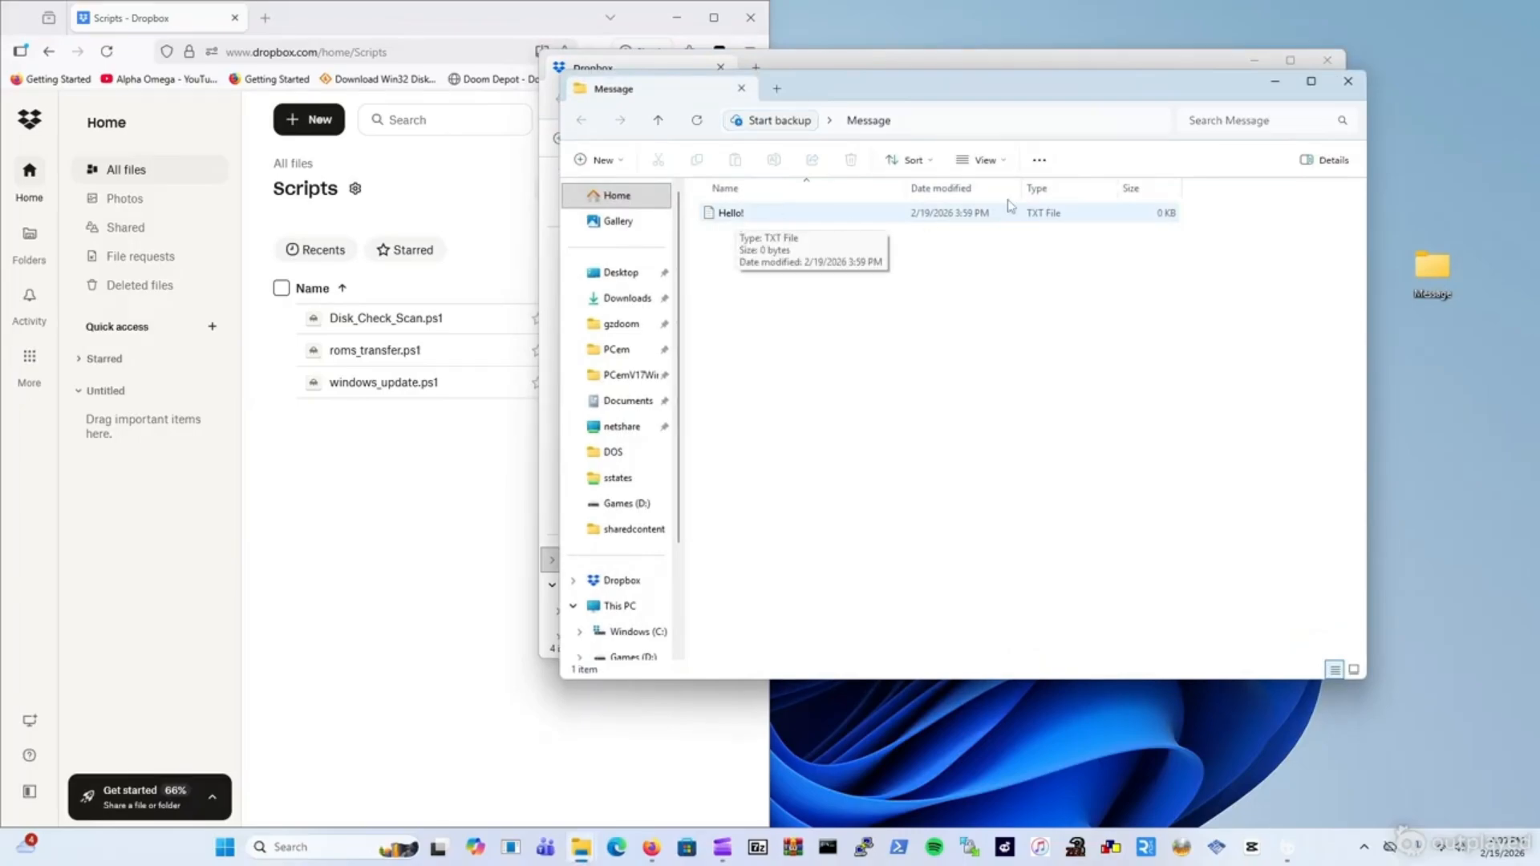
pyautogui.moveTo(1022, 78); pyautogui.dragTo(1122, 89)
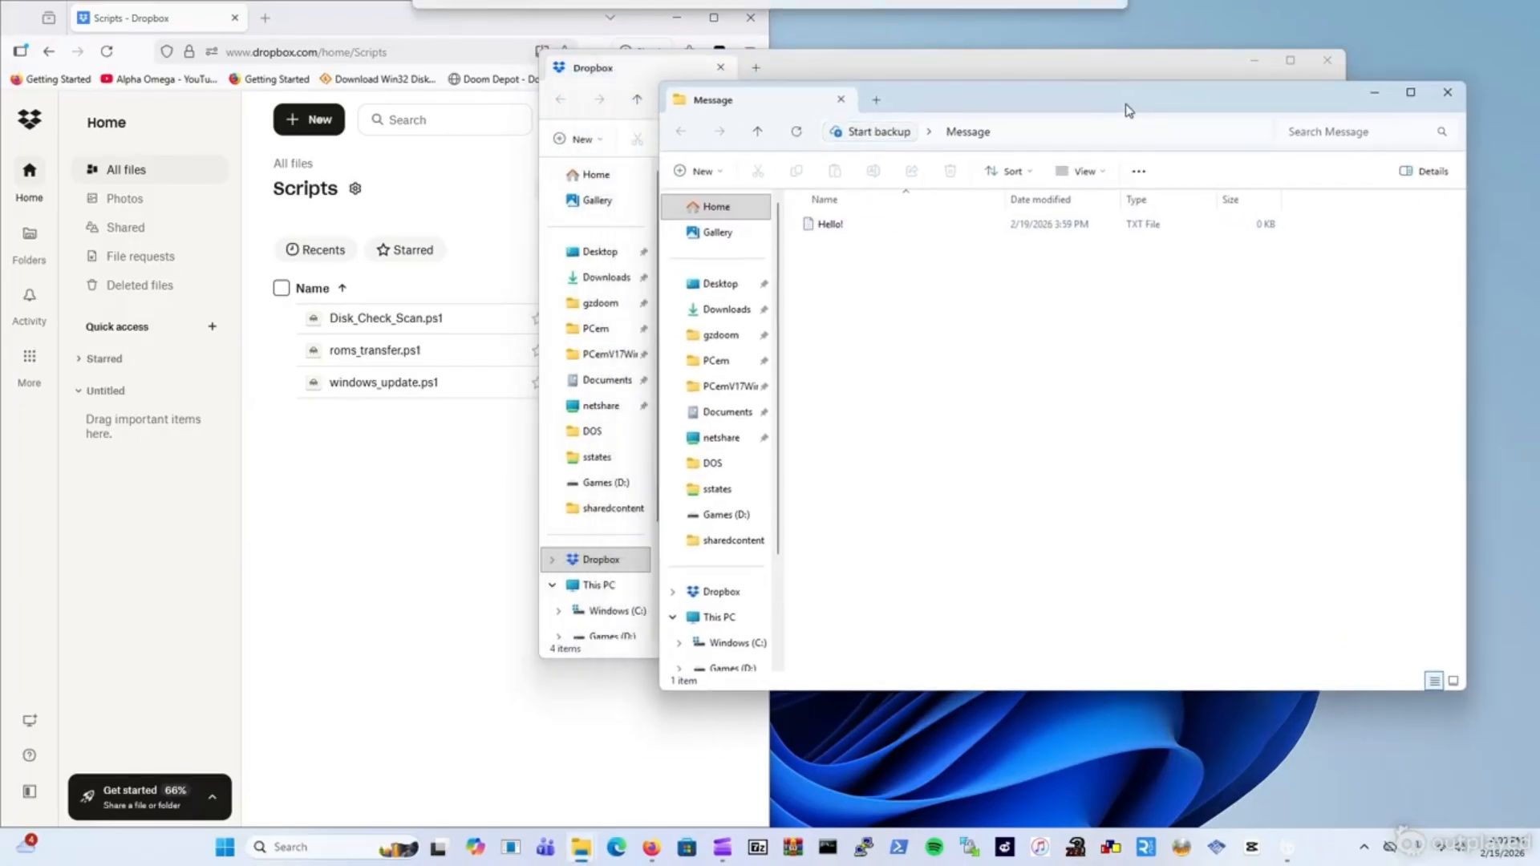
pyautogui.click(1448, 92)
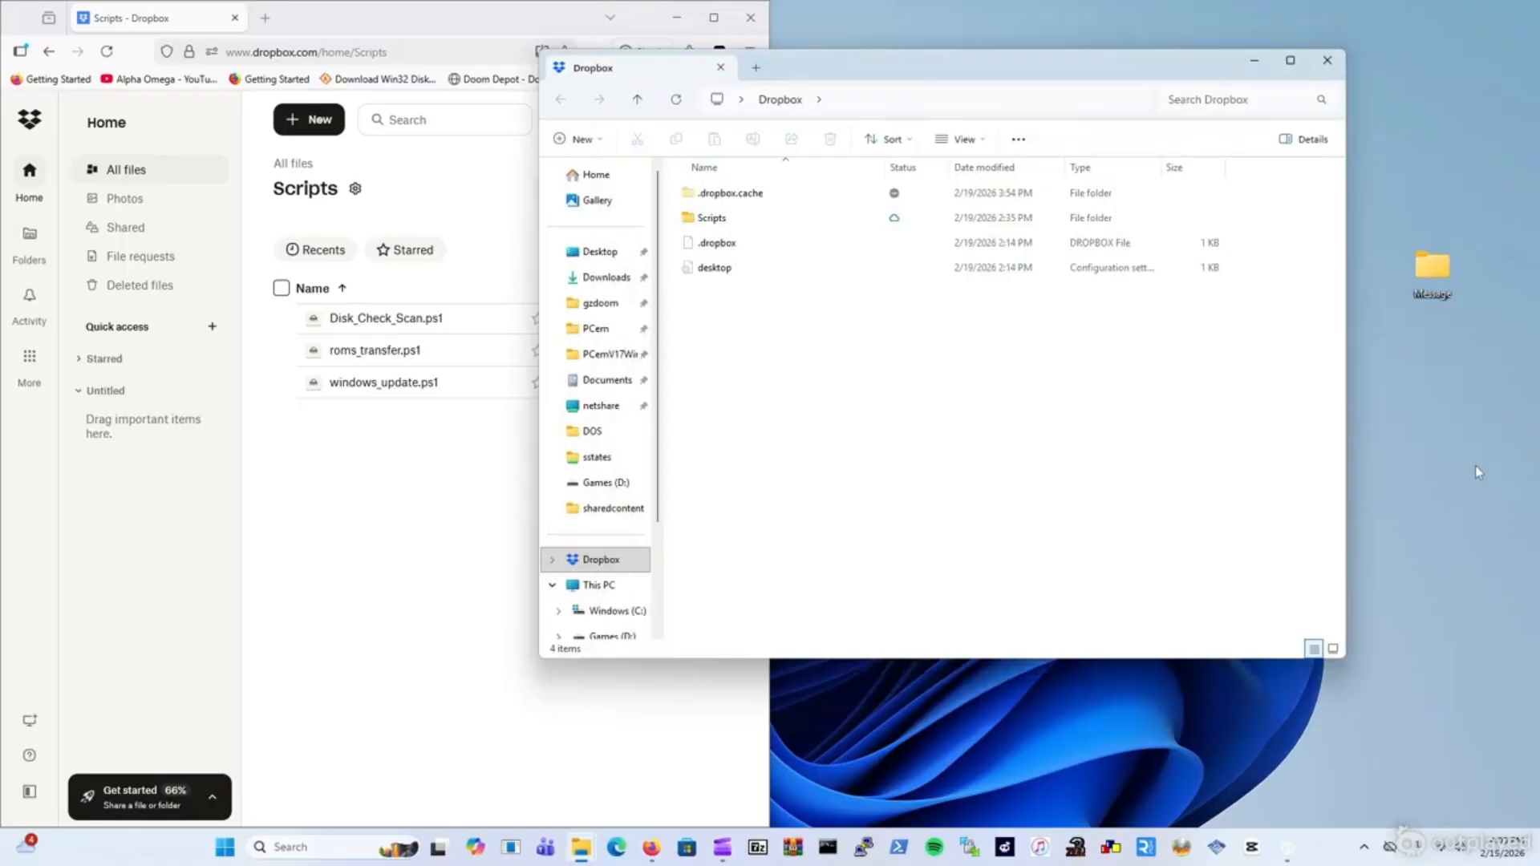
pyautogui.moveTo(1449, 270); pyautogui.dragTo(784, 347)
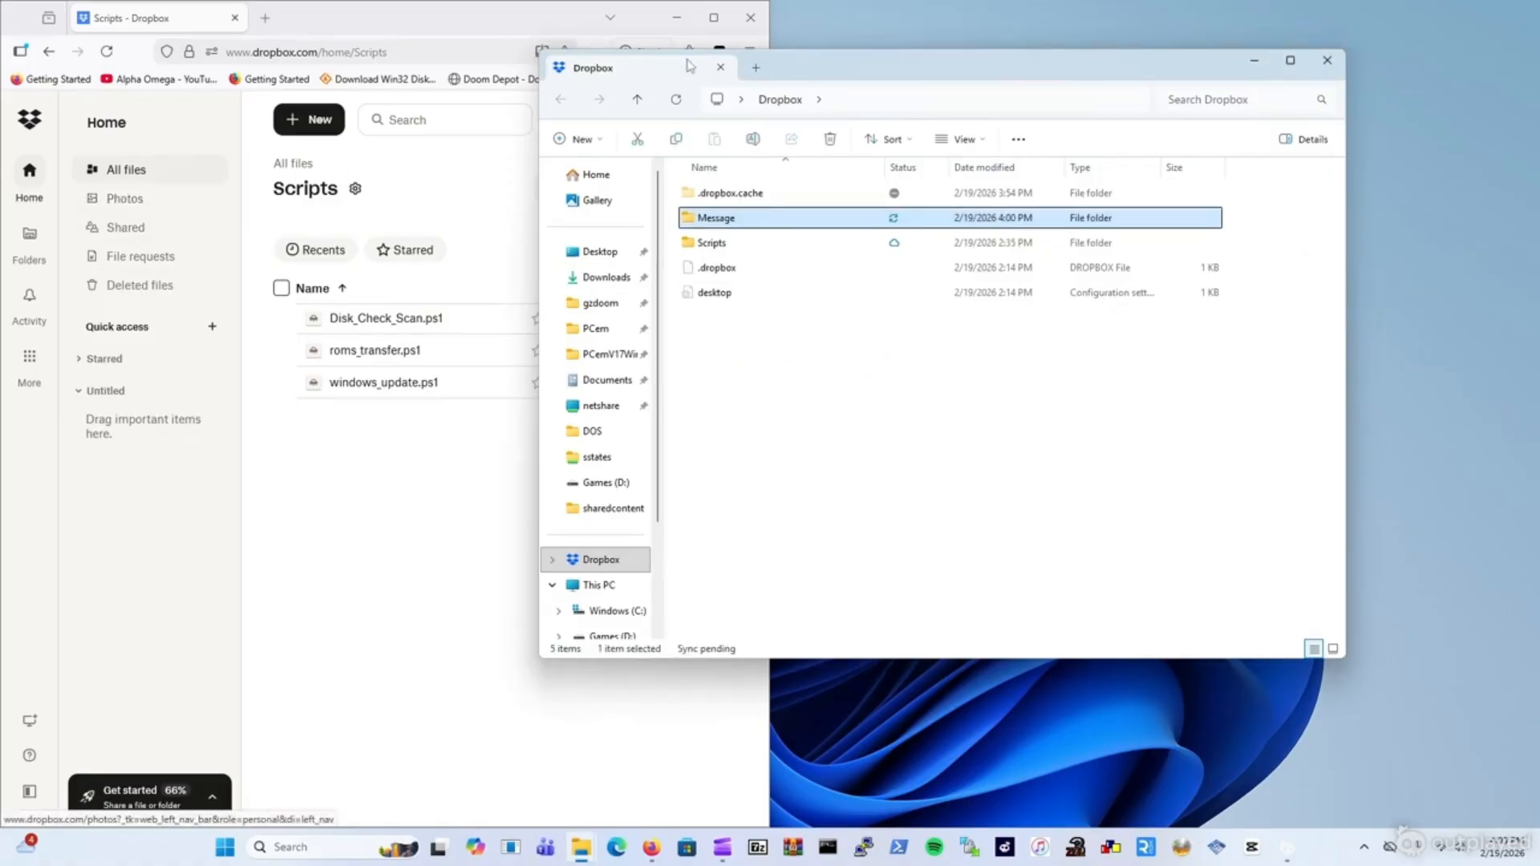
pyautogui.moveTo(786, 78); pyautogui.dragTo(1032, 114)
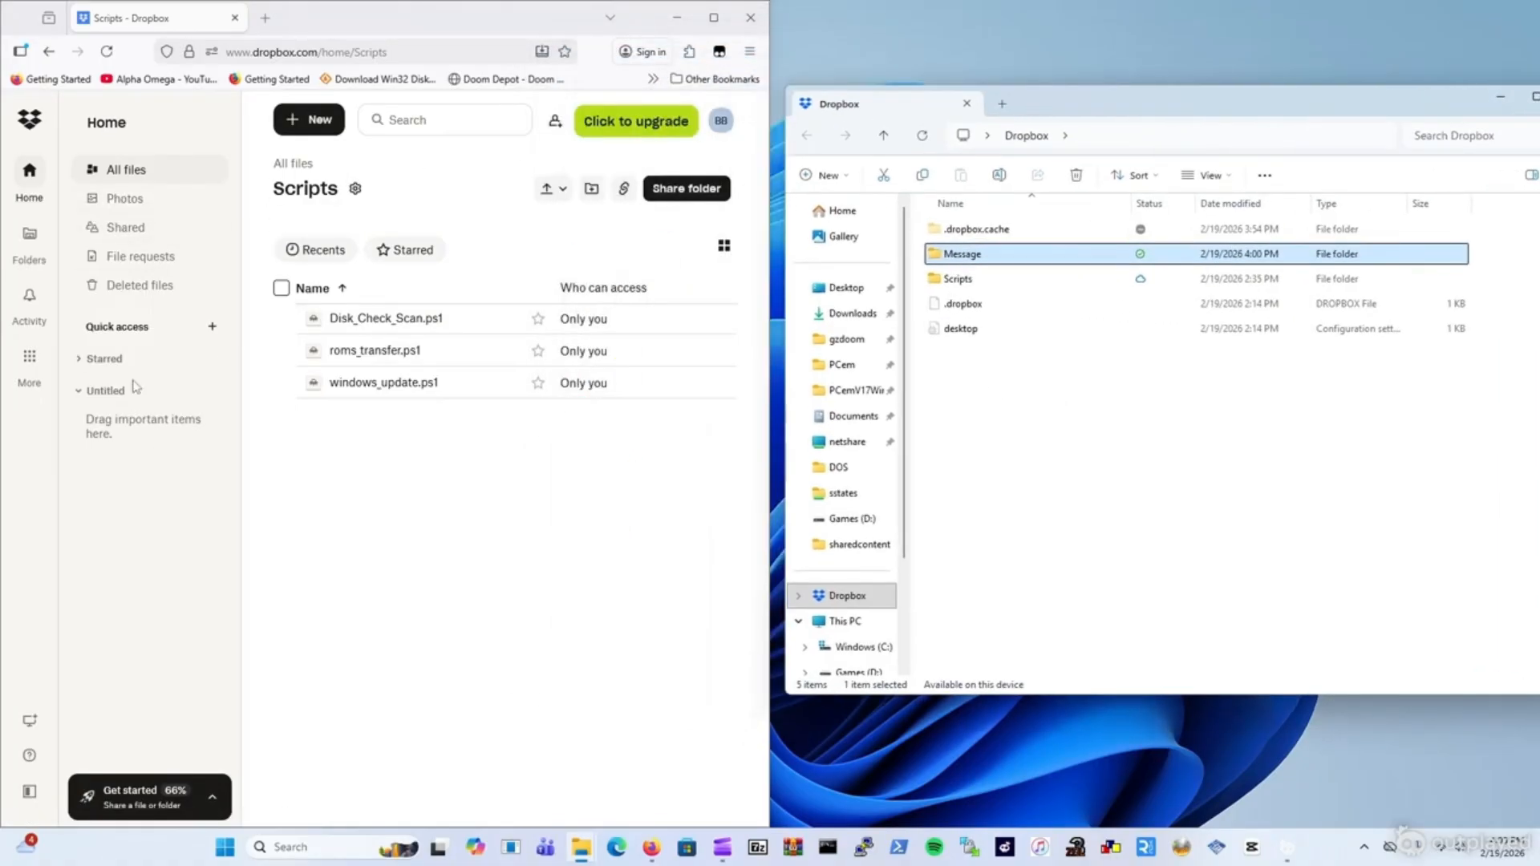
# Open the Message folder both in Dropbox's All files and in the local Dropbox folder to compare Hello!.txt.
pyautogui.click(29, 178)
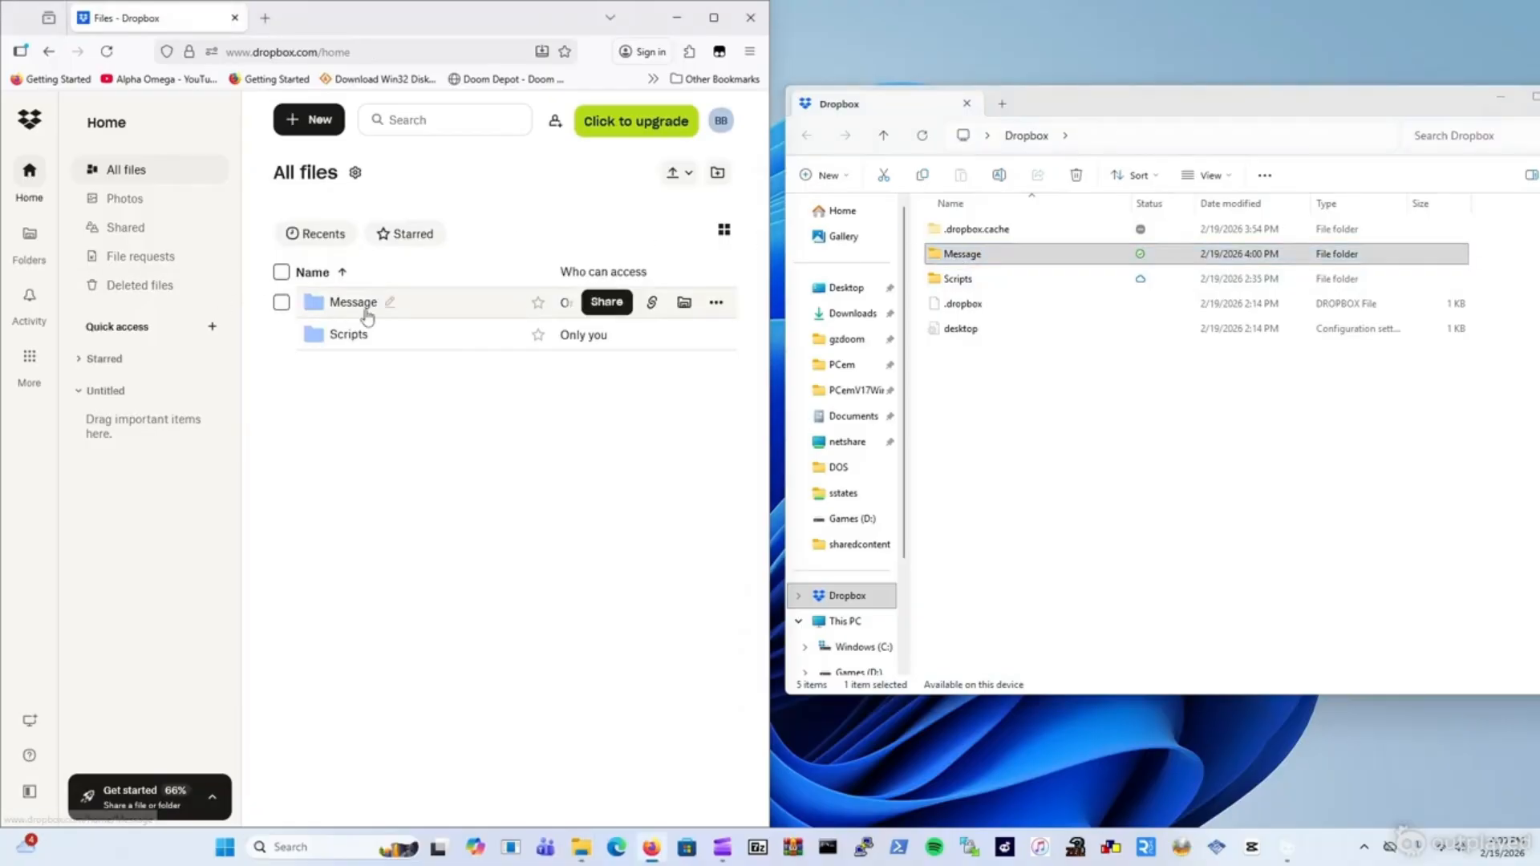
pyautogui.click(355, 304)
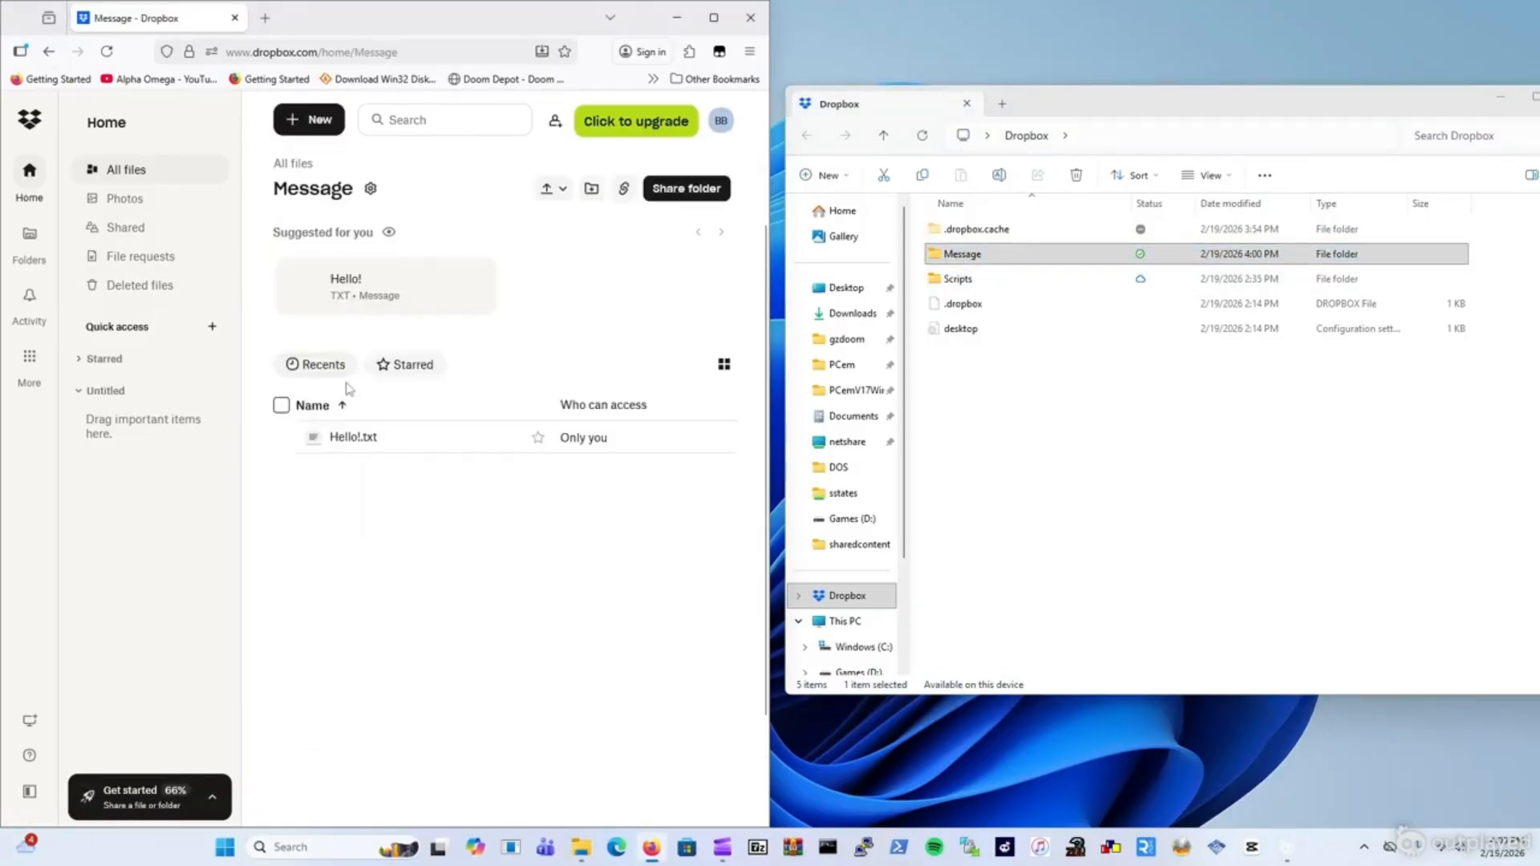
pyautogui.click(977, 256)
pyautogui.doubleClick(977, 255)
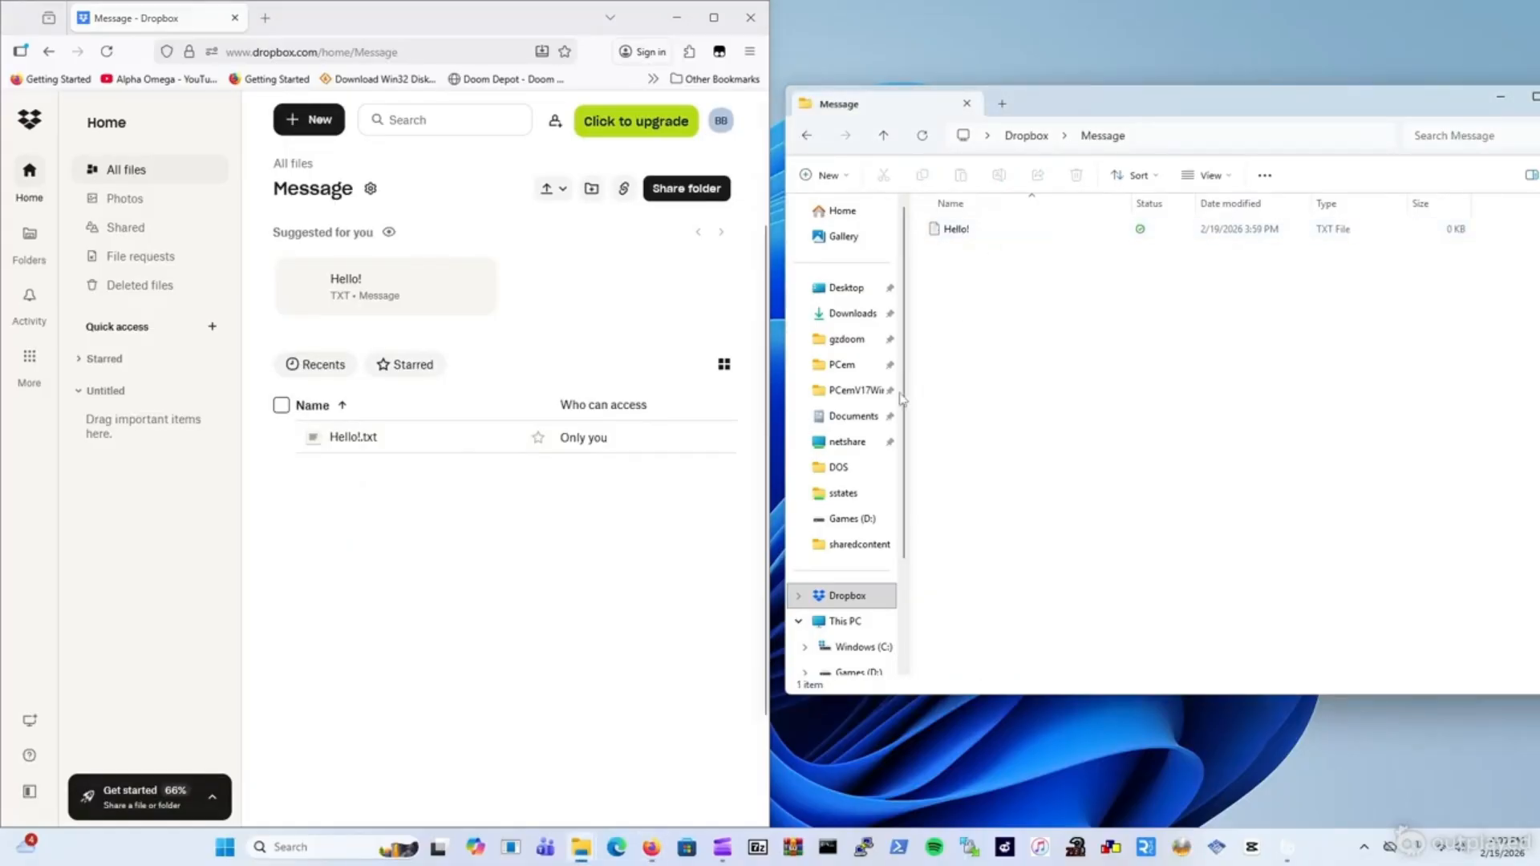